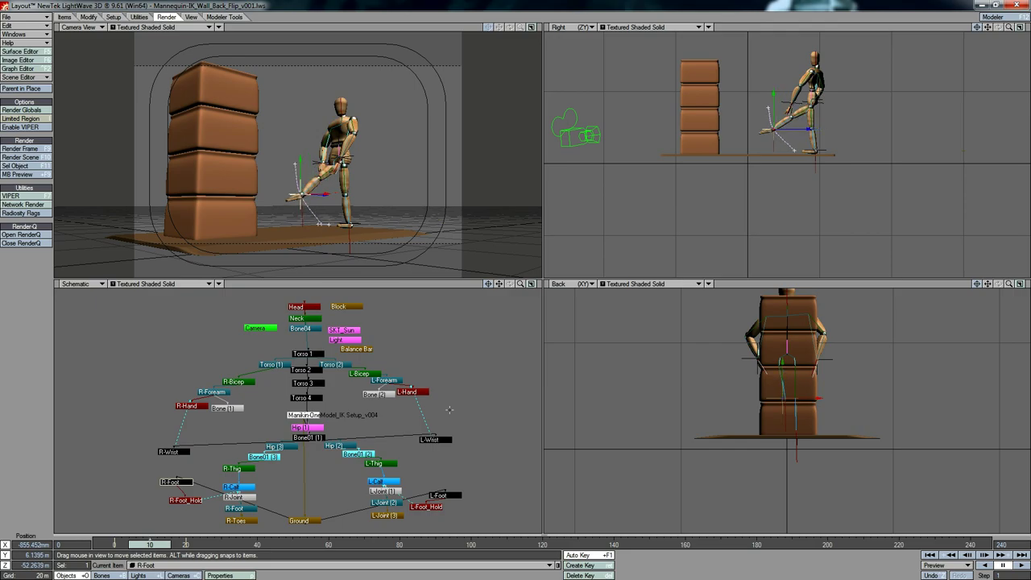
Move the mannequin's Bone01 (1) hip bone toward the block wall to form a stride pose at frame 20
key("shift+b")
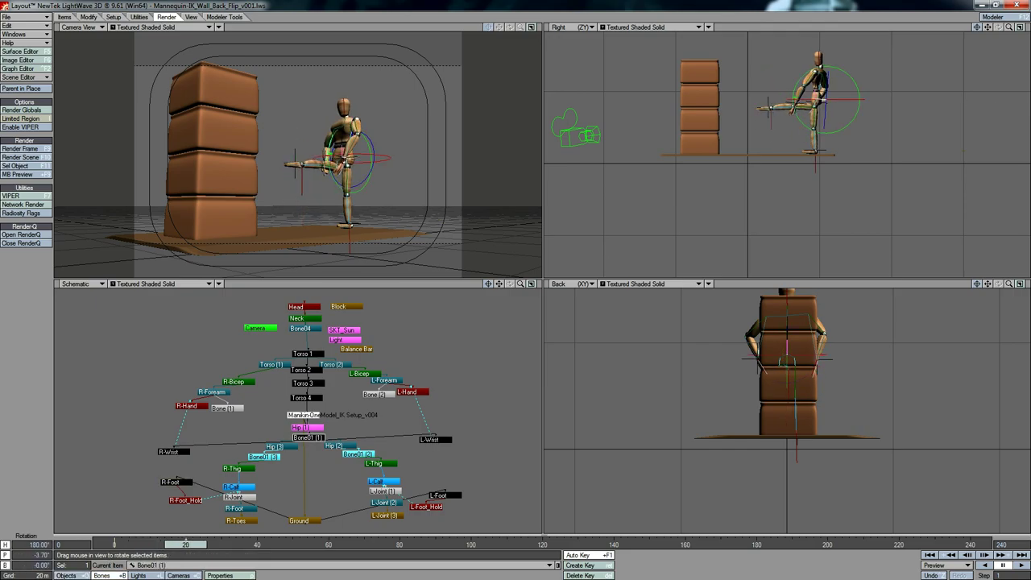
key("t")
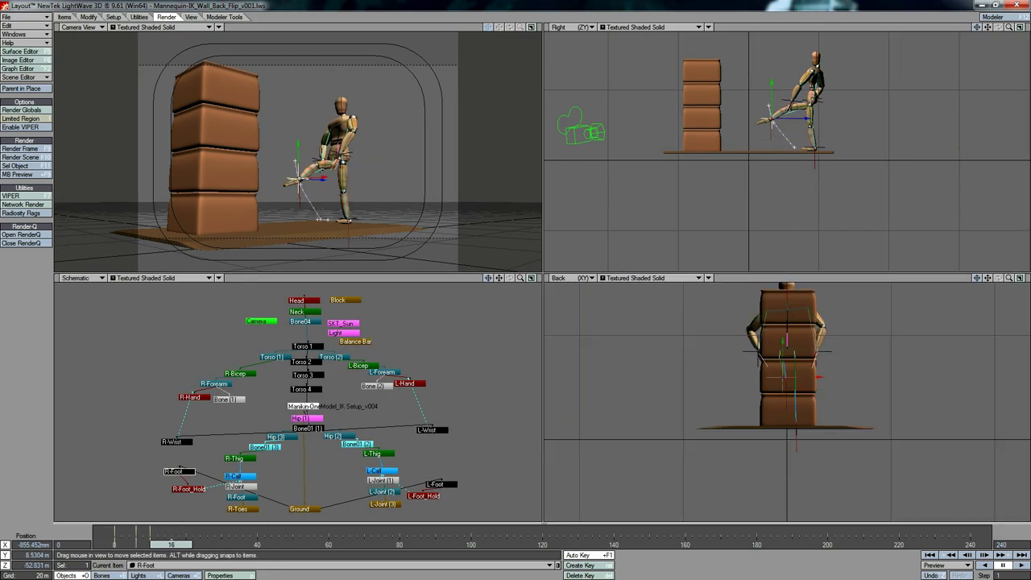
left_click(308, 429)
left_click_drag(817, 98, 805, 106)
key("y")
key("t")
left_click_drag(789, 189, 781, 194)
Adjust the right wrist and rotate the Torso 1, Torso 2 and Torso 3 bones at frame 20
left_click(177, 442)
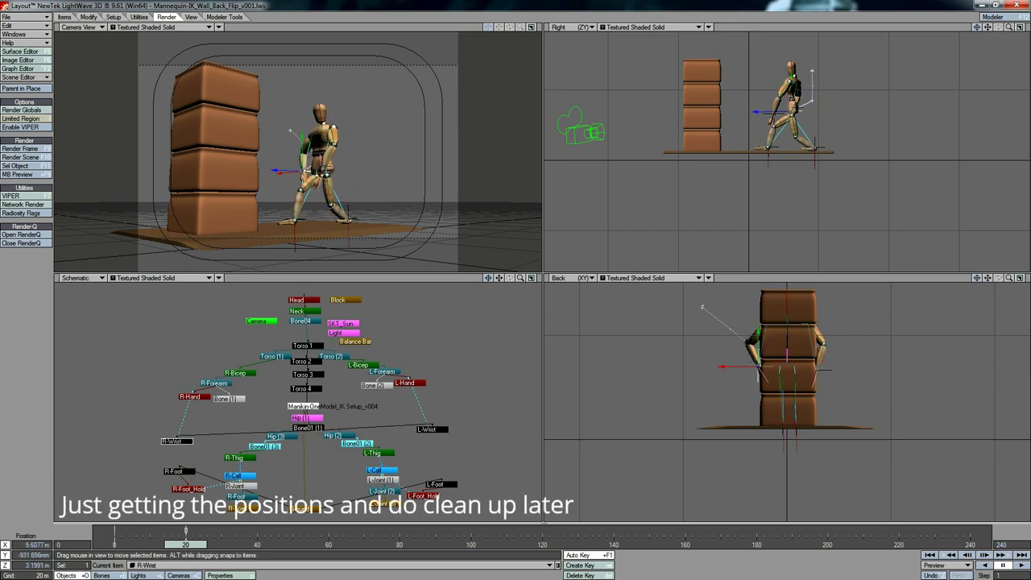
left_click(302, 360)
key("y")
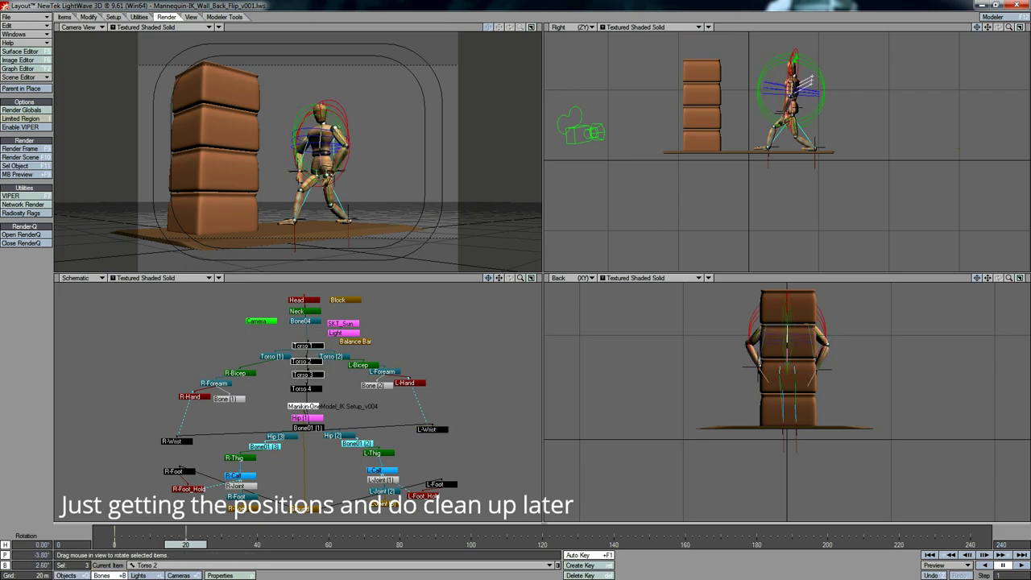
Pose the step at frame 60 by moving the rear foot and hip bone toward the wall and rotating L-Joint (2)
left_click_drag(186, 544, 329, 544)
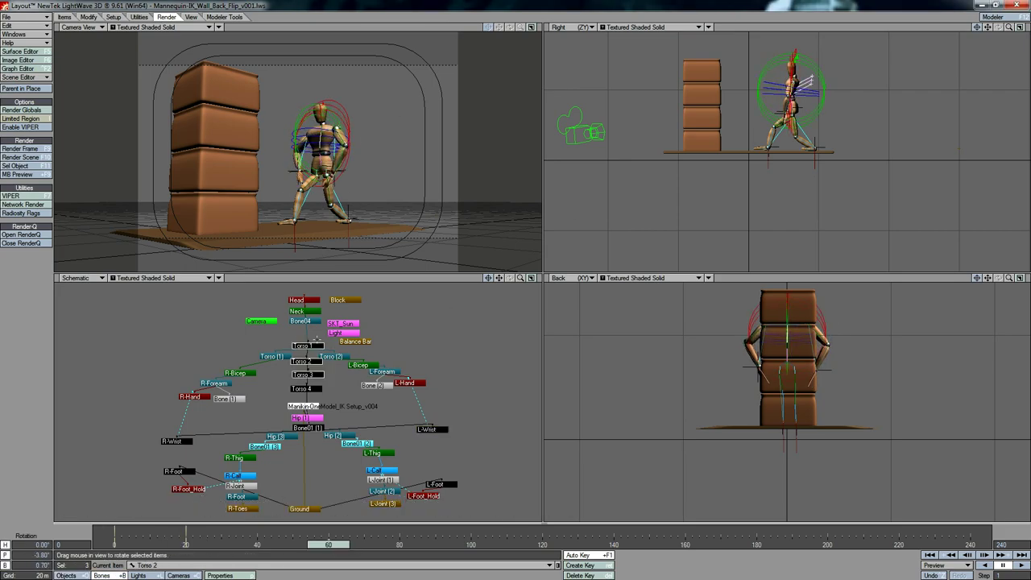
left_click_drag(827, 79, 820, 109)
left_click(815, 148)
left_click_drag(814, 147, 787, 145)
left_click(309, 428)
left_click_drag(782, 79, 781, 73)
left_click(384, 491)
key("y")
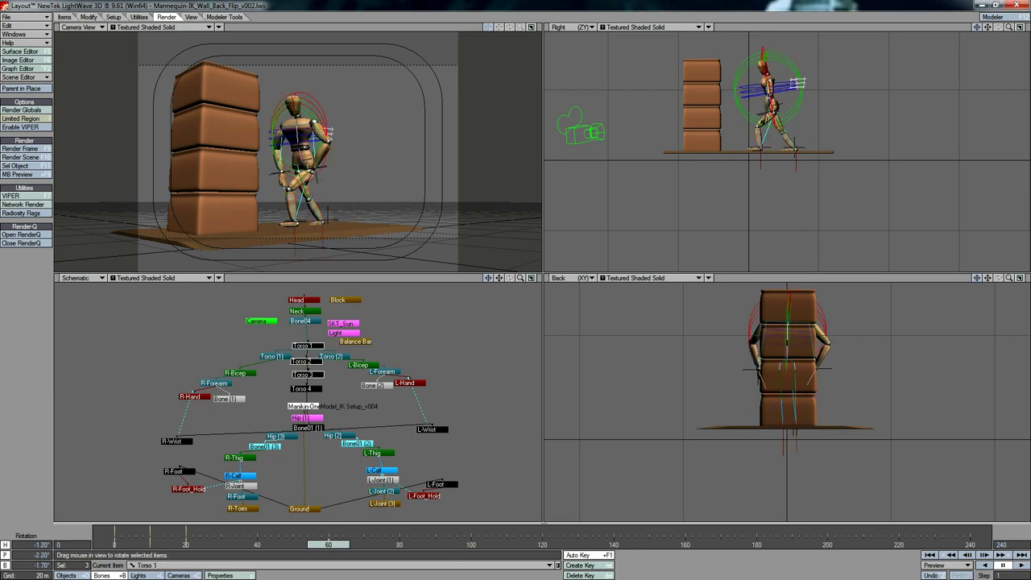
Bend the mannequin's torso bones forward toward the block wall at frame 60
left_click_drag(782, 33, 783, 46)
left_click(303, 345)
left_click_drag(859, 31, 859, 42)
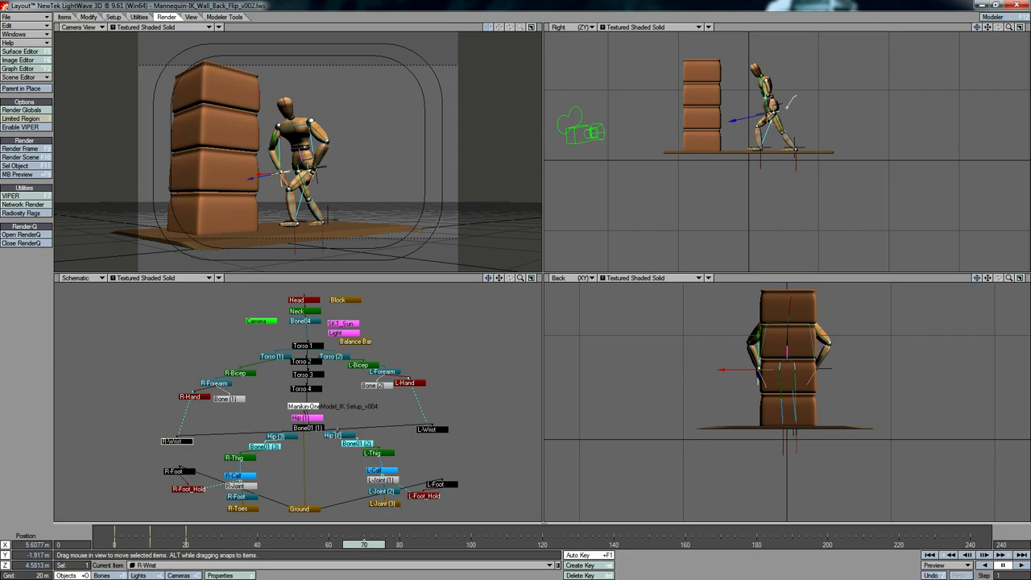
Bring R-Foot forward beside the left foot at frame 65
mouse_move(364, 544)
left_mouse_down()
mouse_move(256, 544)
mouse_move(386, 545)
mouse_move(346, 544)
left_mouse_up()
left_click(425, 484)
left_click(179, 471)
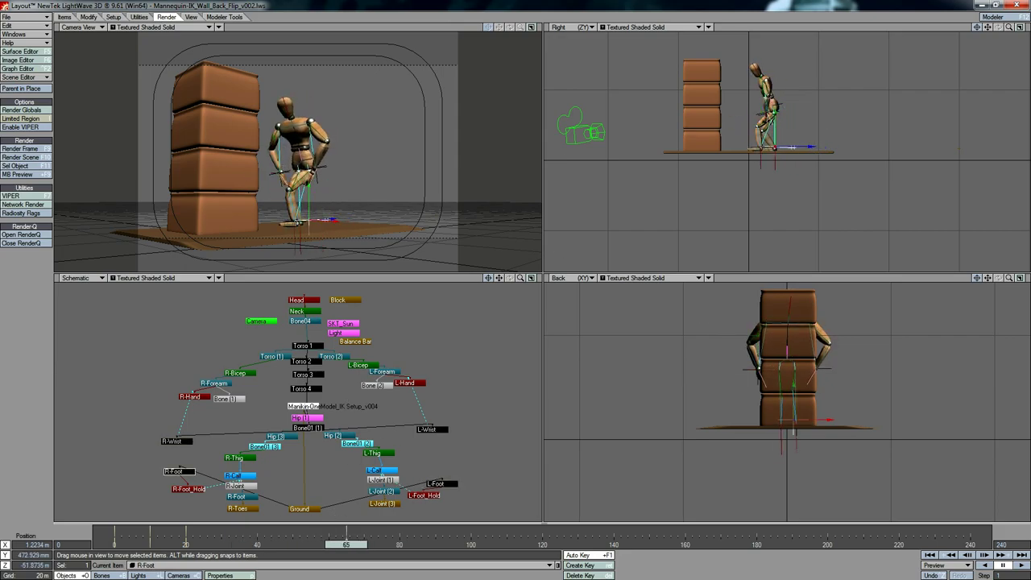
Adjust the incoming curve type of R-Foot's keys in the Graph Editor and check the foot's motion around frames 60 to 67
left_click(23, 69)
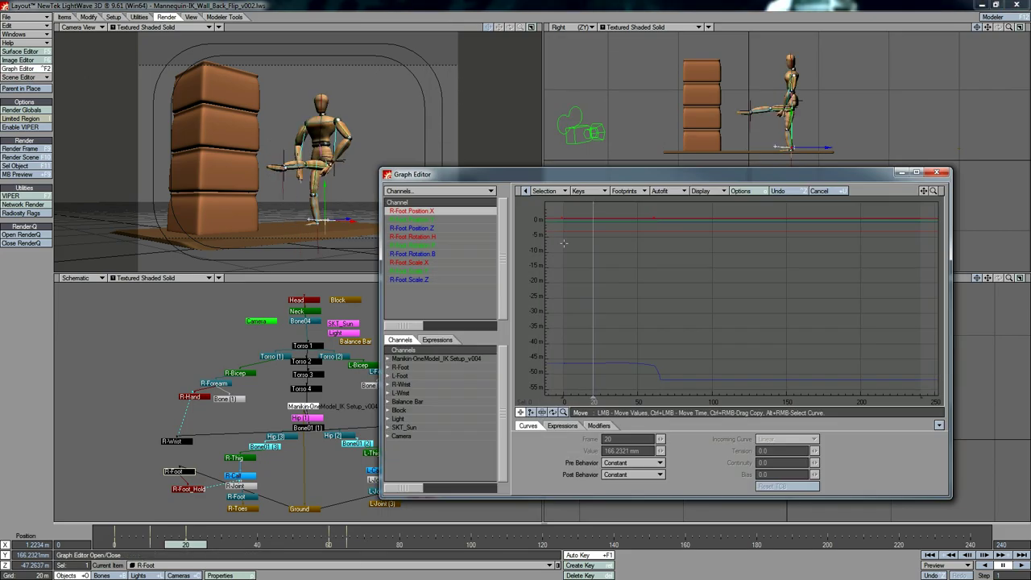
left_click(780, 439)
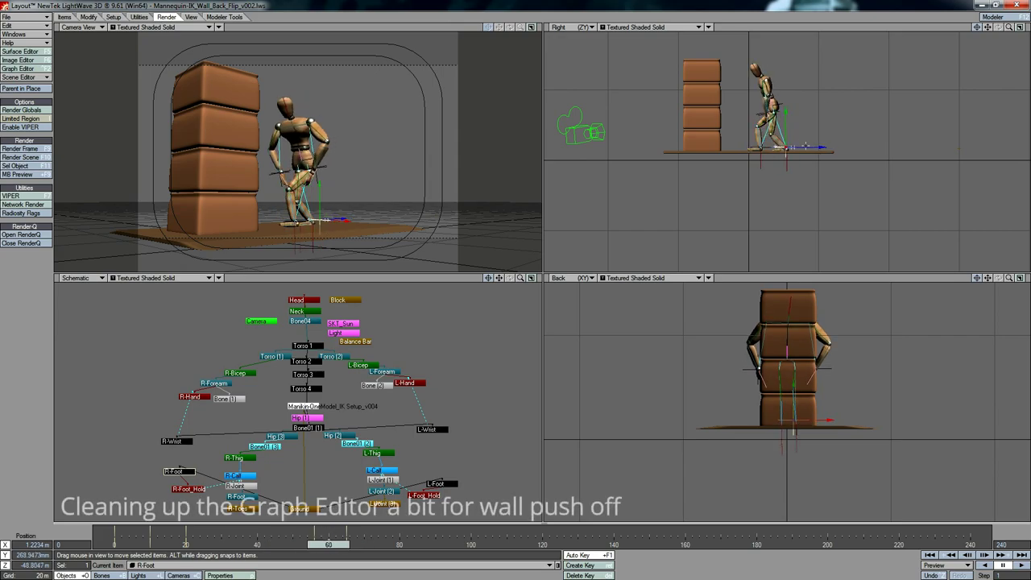
left_click(239, 497)
left_click(179, 471)
left_click_drag(329, 544, 342, 544)
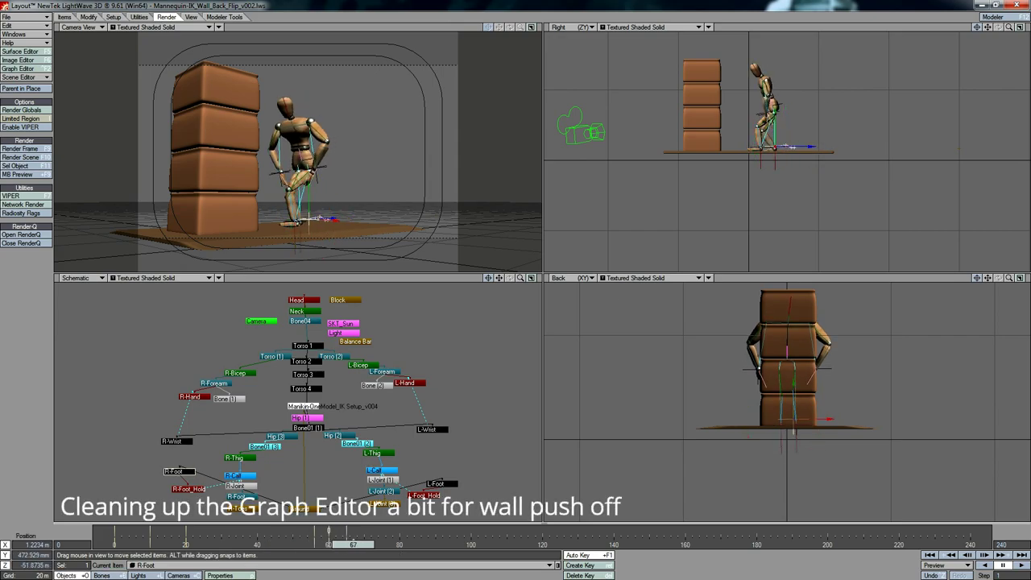
Shift the Bone01 (1) hip bone slightly toward the wall and down at frame 65, and reposition the right wrist at frame 80
left_click(308, 427)
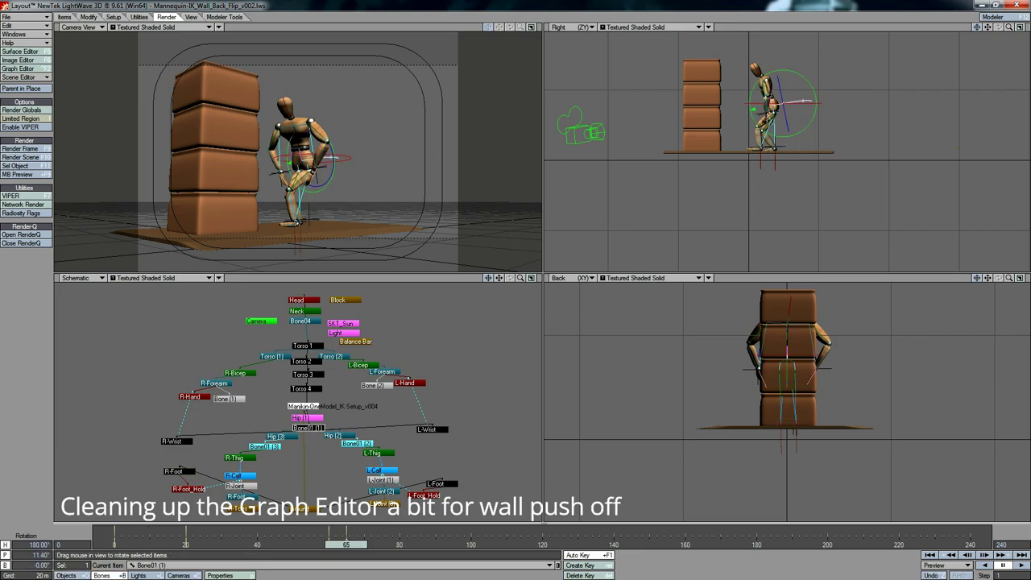
key("t")
left_click_drag(791, 103, 786, 107)
left_click_drag(346, 544, 399, 545)
left_click(177, 441)
left_click_drag(729, 262, 694, 235)
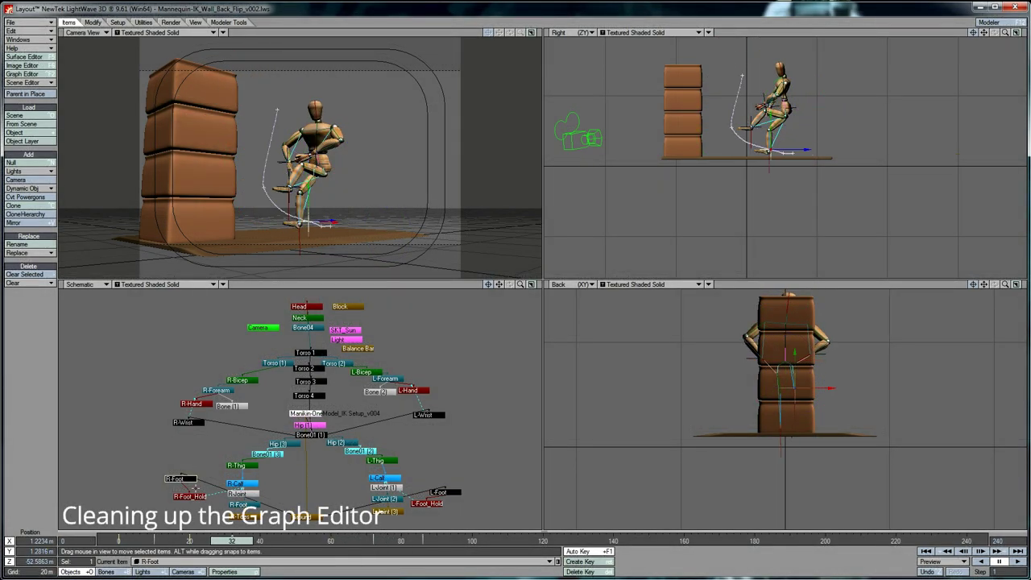
In the Graph Editor, set an R-Foot Position Y key to 166.2321 mm and a Position Z key to -46.3653 m
key("ctrl+F2")
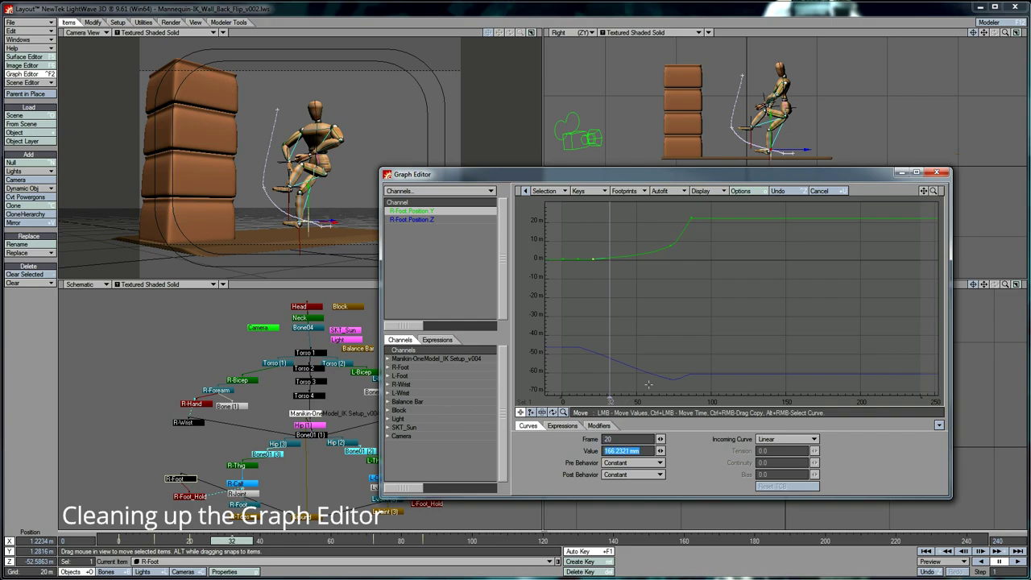
left_click(670, 252)
type("166.2321 mm")
key("Return")
left_click_drag(787, 438, 786, 464)
left_click(411, 219)
left_click(672, 386)
left_click(628, 451)
type("-46.3653 m")
key("Return")
left_click(935, 171)
Reposition R-Foot for the jump at frame 72, and rotate and key the R-Foot bone at frame 65
left_click_drag(232, 540, 376, 540)
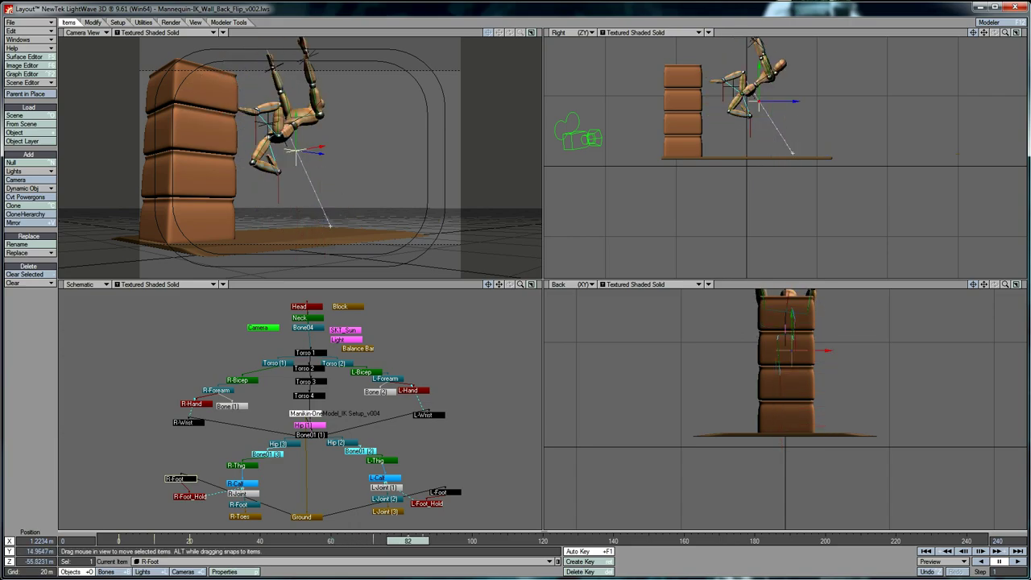
left_click_drag(612, 248, 592, 218)
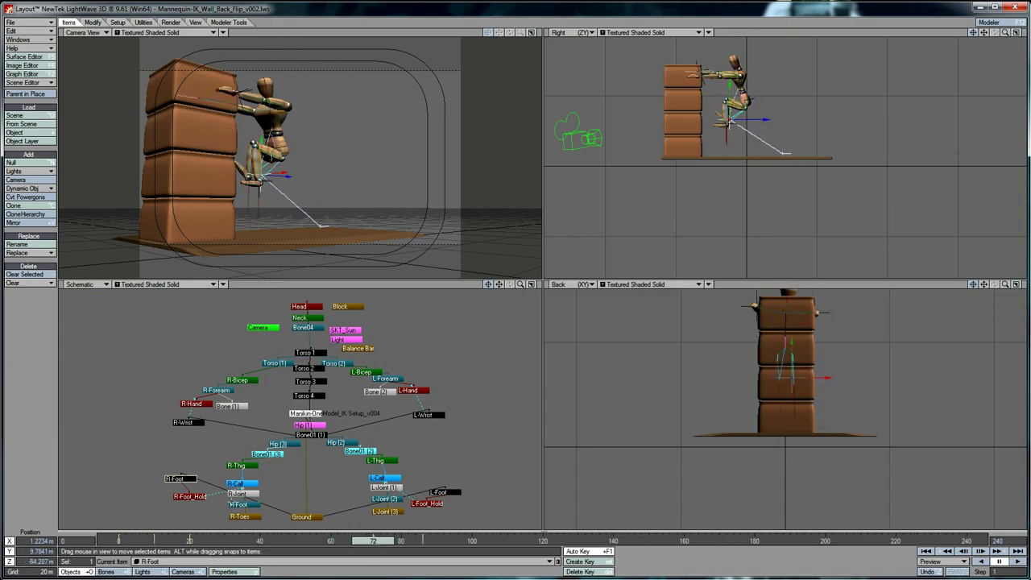
left_click(243, 505)
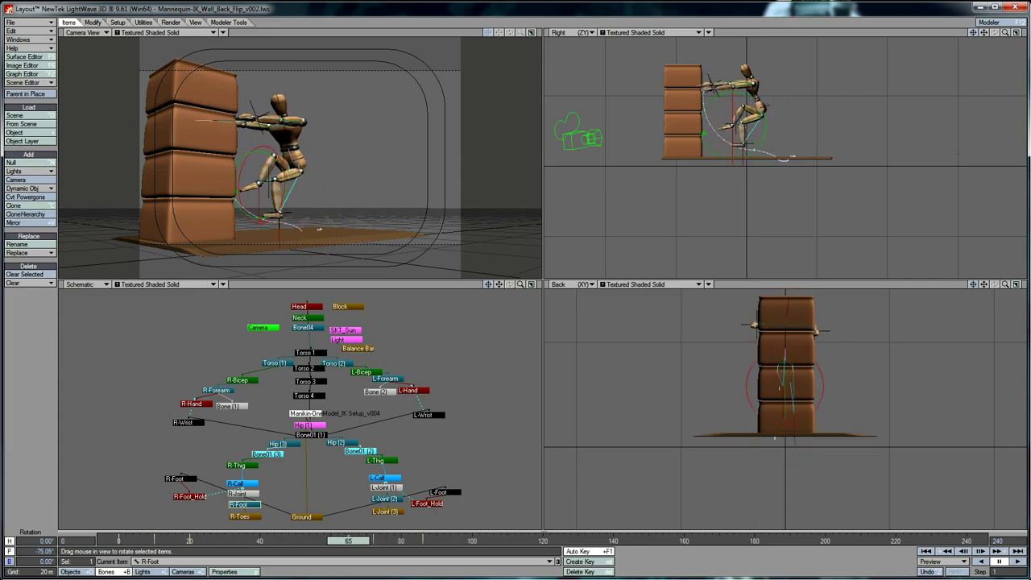
key("Return")
key("Return")
Examine the selected right foot's position, rotation and scale channels in the Graph Editor
left_click_drag(185, 542, 322, 548)
left_click(24, 75)
left_click(472, 219)
left_click(471, 228)
left_click(471, 237)
left_click(472, 245)
key("Down")
key("Down")
key("Down")
key("Down")
left_click(440, 211)
left_click(440, 279, "shift")
left_click(935, 172)
Keep R-Foot planted before the push-off by entering key values of 166.2321 mm for Position Y and -46.3653 m for Position Z
left_click_drag(312, 544, 206, 543)
left_click(29, 74)
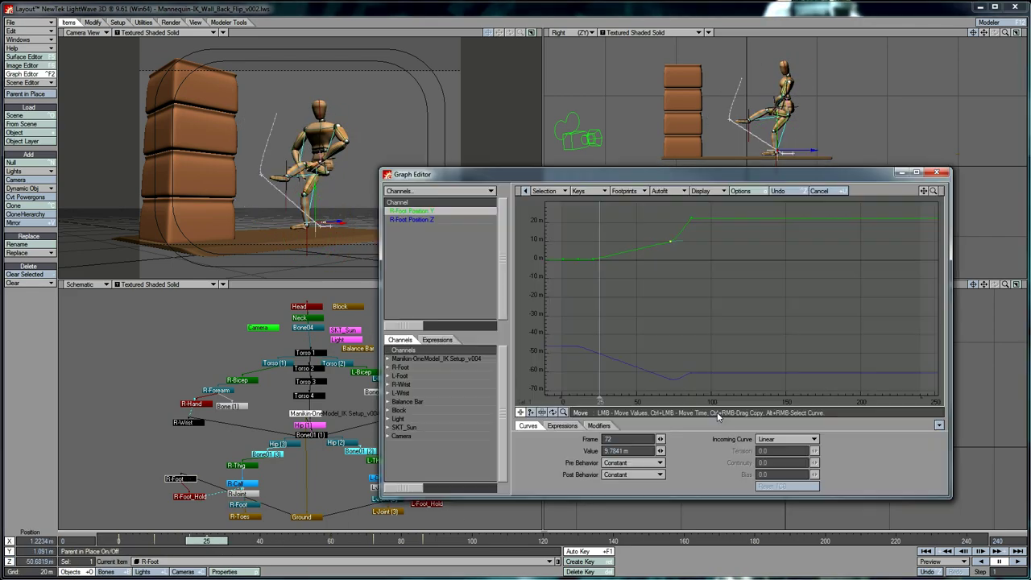
right_click_drag(654, 231, 686, 279)
left_click_drag(643, 451, 486, 503)
type("166.2321 mm")
key("Return")
left_click(424, 221)
left_click_drag(643, 451, 551, 443)
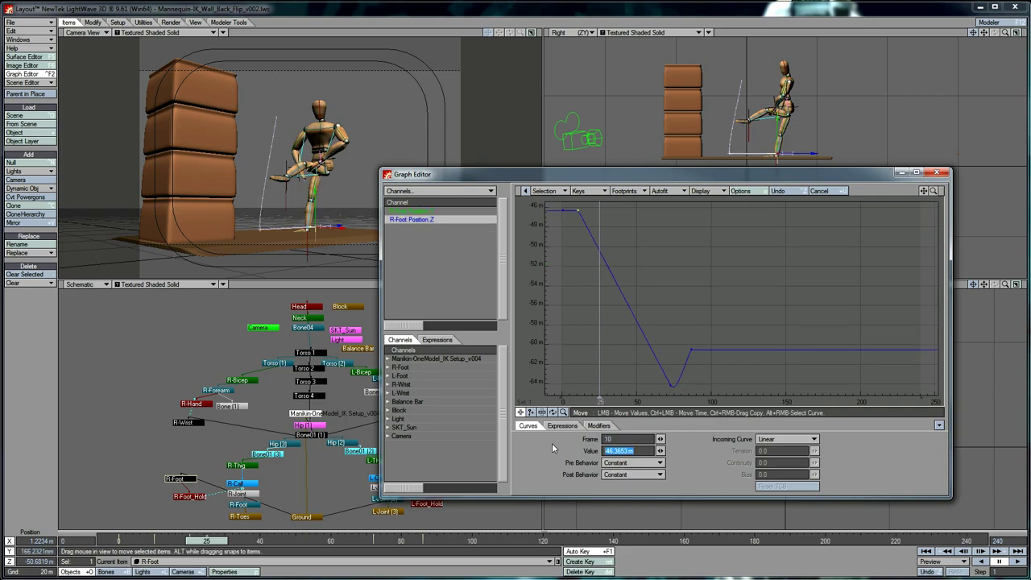
type("-46.3653 m")
key("Return")
left_click_drag(207, 541, 119, 541)
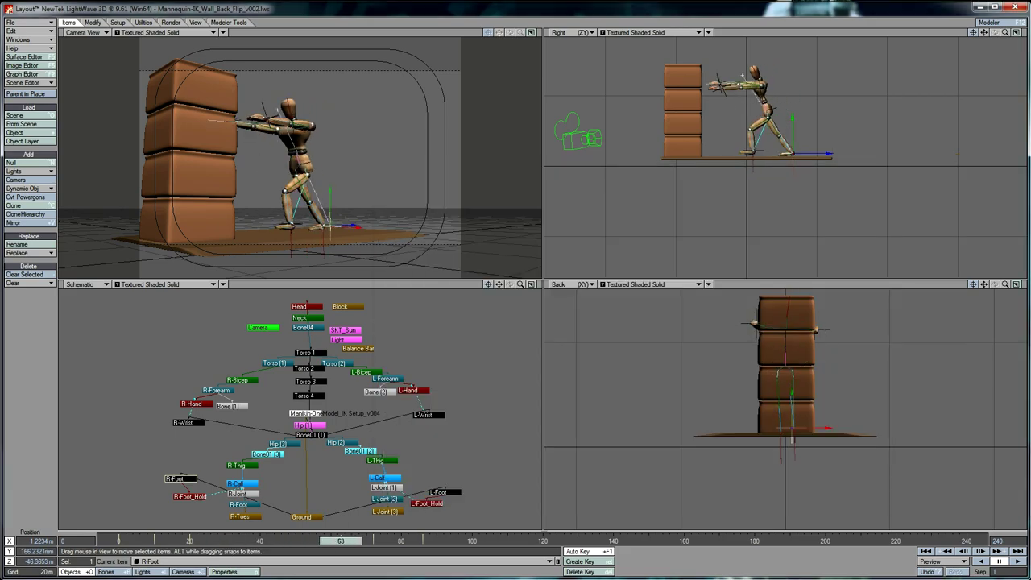
Rotate the R-Foot and R-Toes bones to roll the right foot onto its toes around frame 64
left_click(336, 532)
left_click(245, 493)
left_click(244, 505)
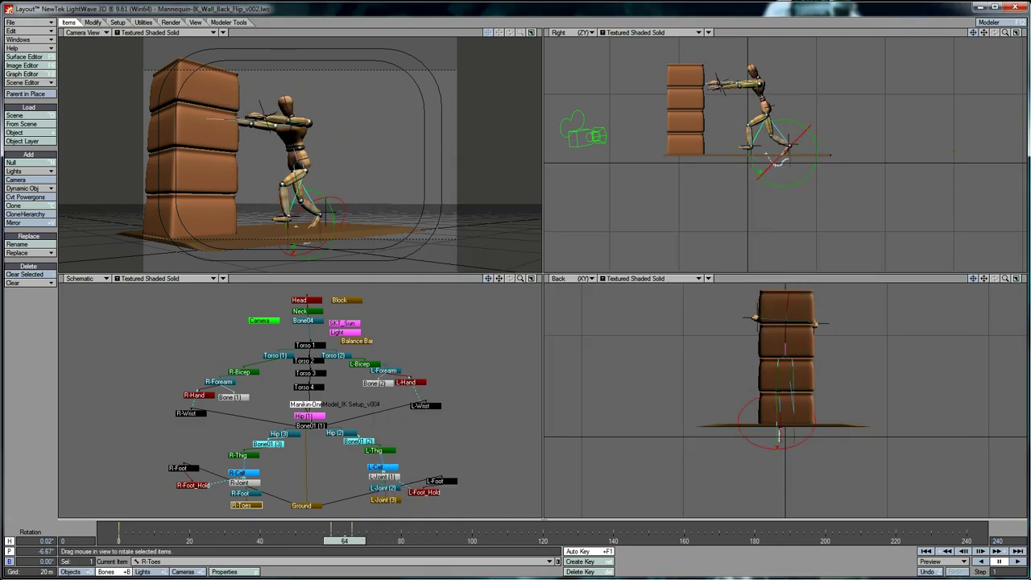
Pose the hip bone and R-Foot for the back flip at frame 116, rotating the R-Foot bone to about -257° pitch
key("shift+o")
key("t")
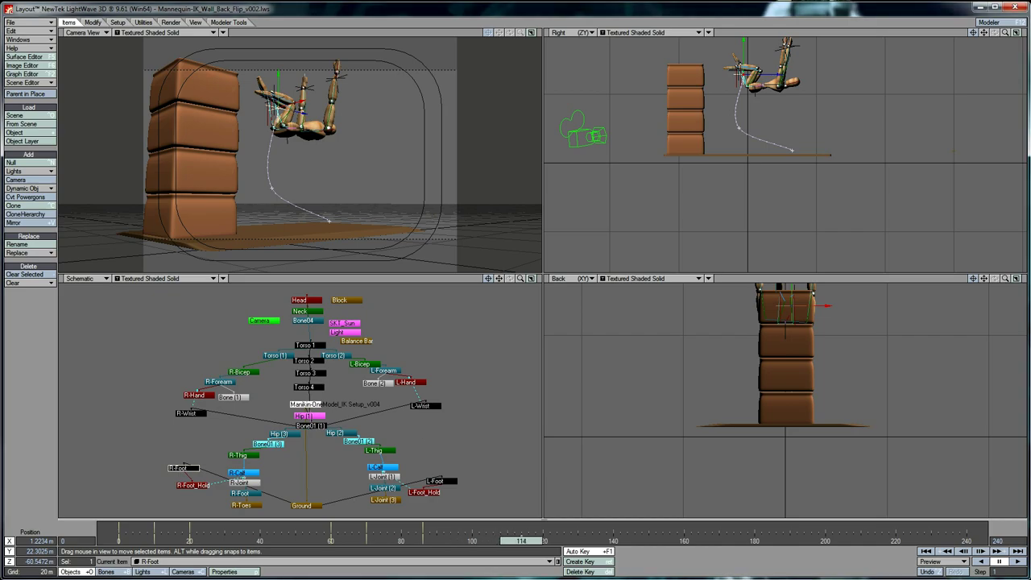
left_click(312, 425)
left_click(183, 467)
key("t")
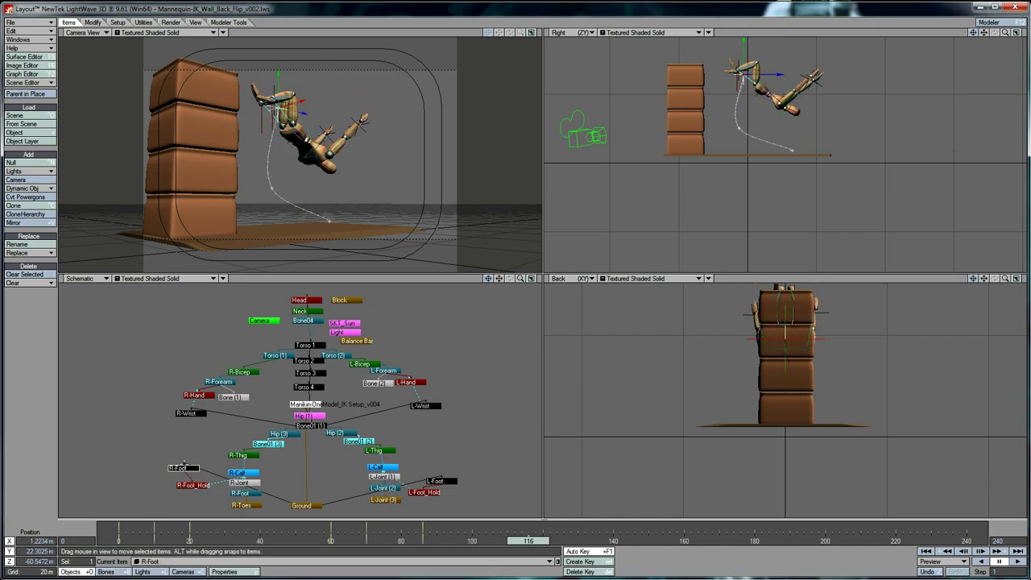
left_click(245, 493)
key("y")
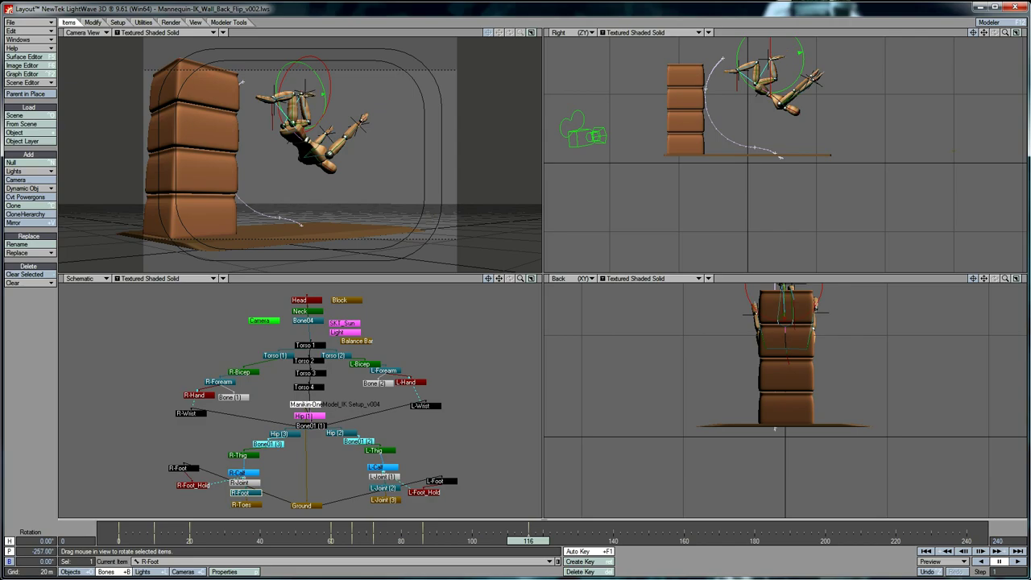
Move L-Foot into the mid-air tuck and rotate L-Joint (2) to match at frame 116
left_click(435, 481)
key("t")
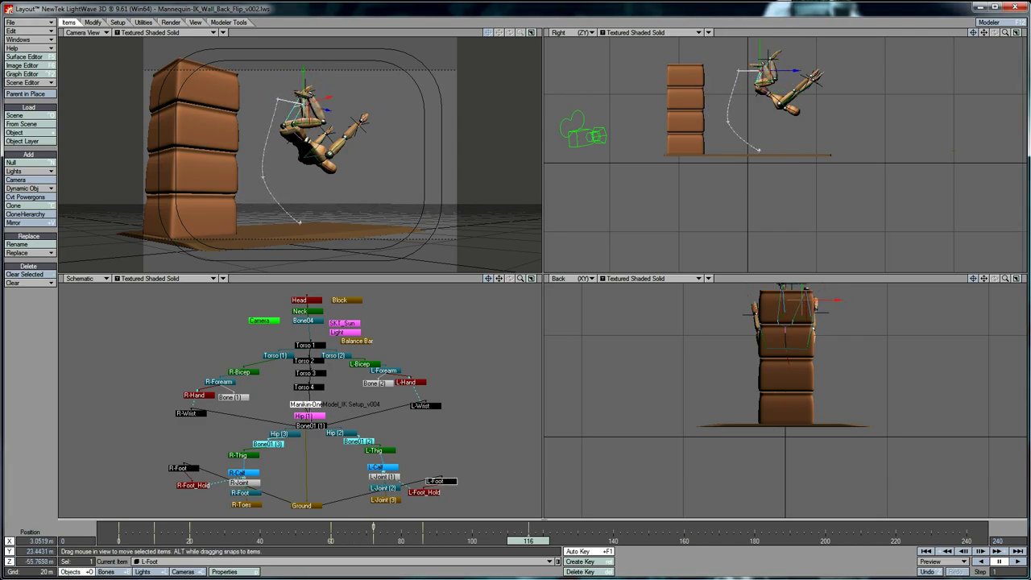
left_click(383, 488)
key("y")
Reposition the wrist controls for the airborne flip pose, continuing at frame 87
left_click(191, 413)
key("t")
left_click_drag(528, 541, 425, 541)
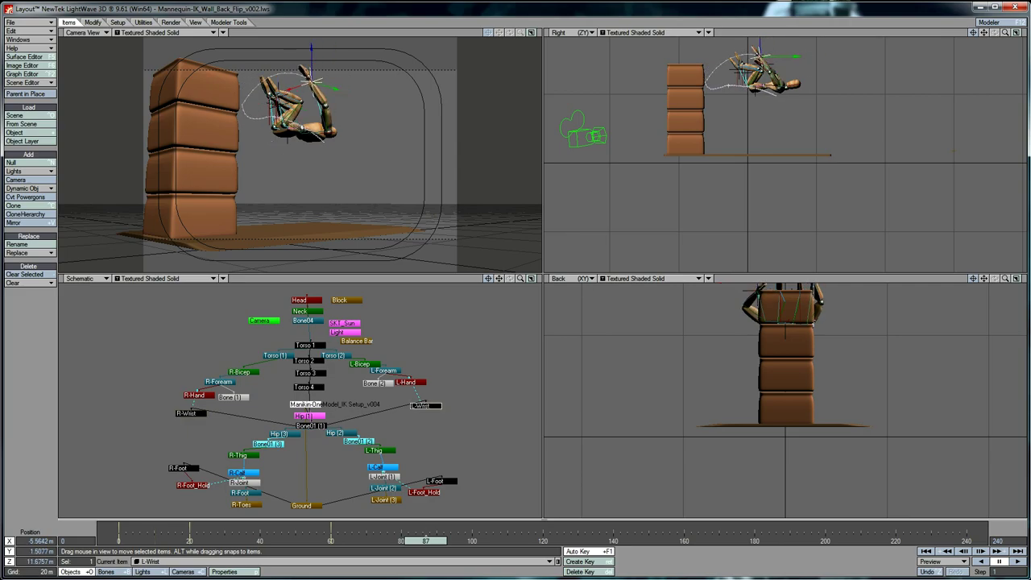
Tilt the head and curl the Torso 1, Torso 2 and Torso 3 bones at frame 87
left_click(308, 301)
key("y")
left_click(309, 346)
left_click(309, 361, "shift")
left_click(310, 373, "shift")
mouse_move(322, 153)
left_mouse_down()
mouse_move(332, 144)
mouse_move(326, 150)
left_mouse_up()
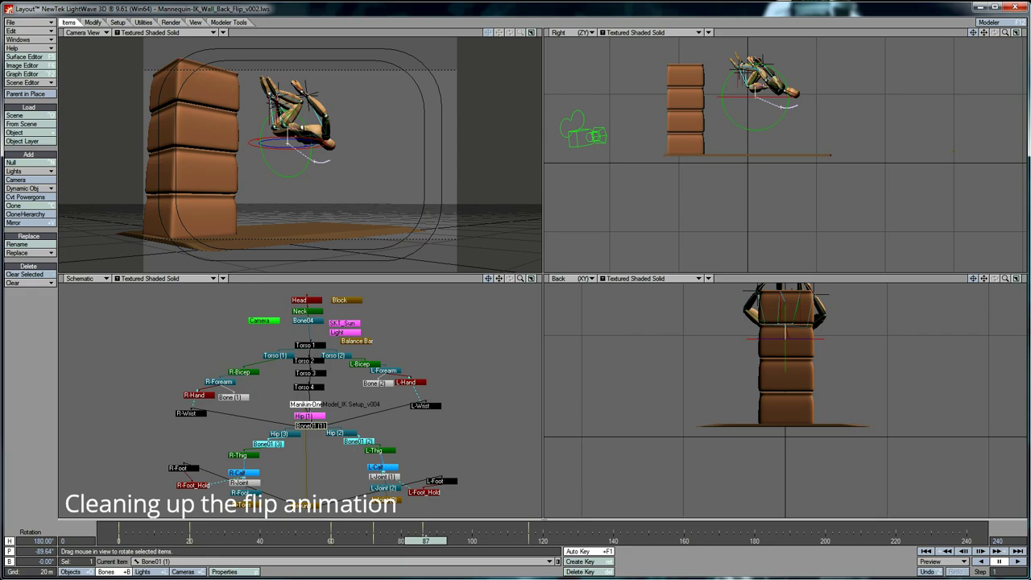
Swing L-Foot and R-Foot down toward the ground at frame 127 and rotate their foot bones
left_click_drag(425, 541, 538, 541)
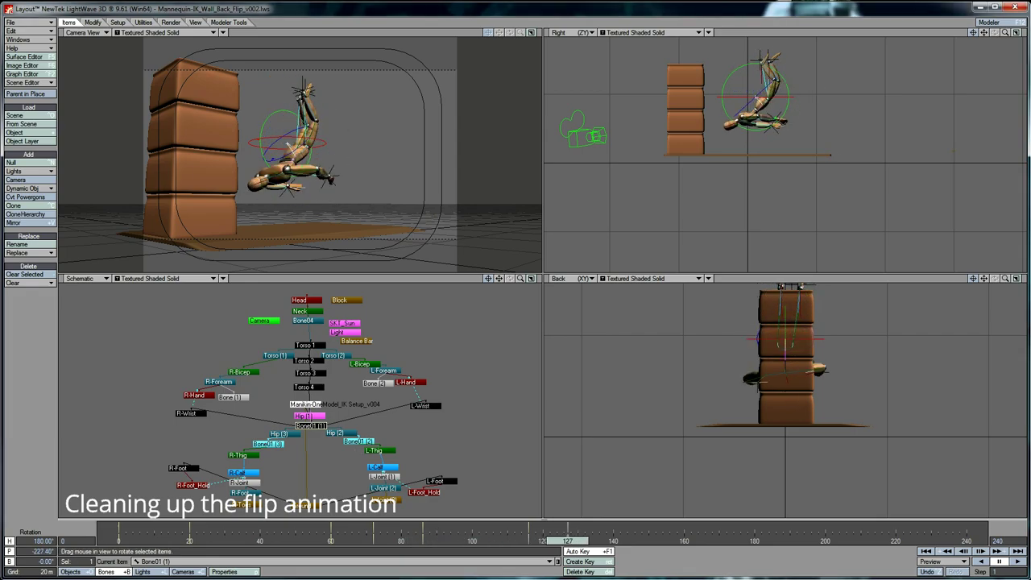
left_click(435, 480)
left_click_drag(793, 68, 811, 145)
left_click(385, 488)
left_click(179, 468)
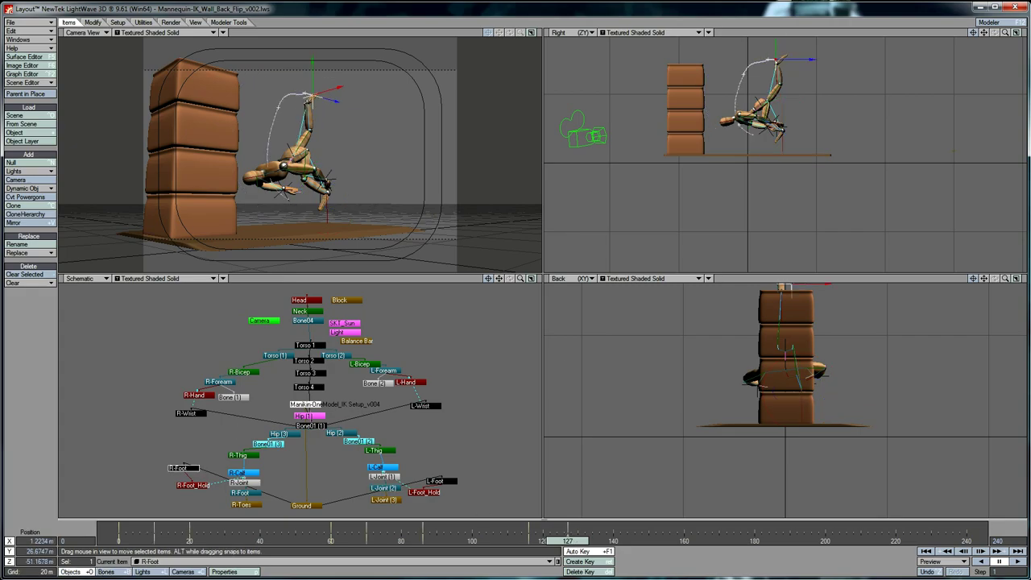
left_click(243, 493)
Reposition the left and right wrist controls for the descent at frame 127
left_click(425, 406)
left_click_drag(796, 78, 521, 150)
left_click(191, 413)
Lower the hip bone and plant both feet on the ground at frame 134, rotating the R-Foot and L-Joint (2) bones
left_click(307, 416)
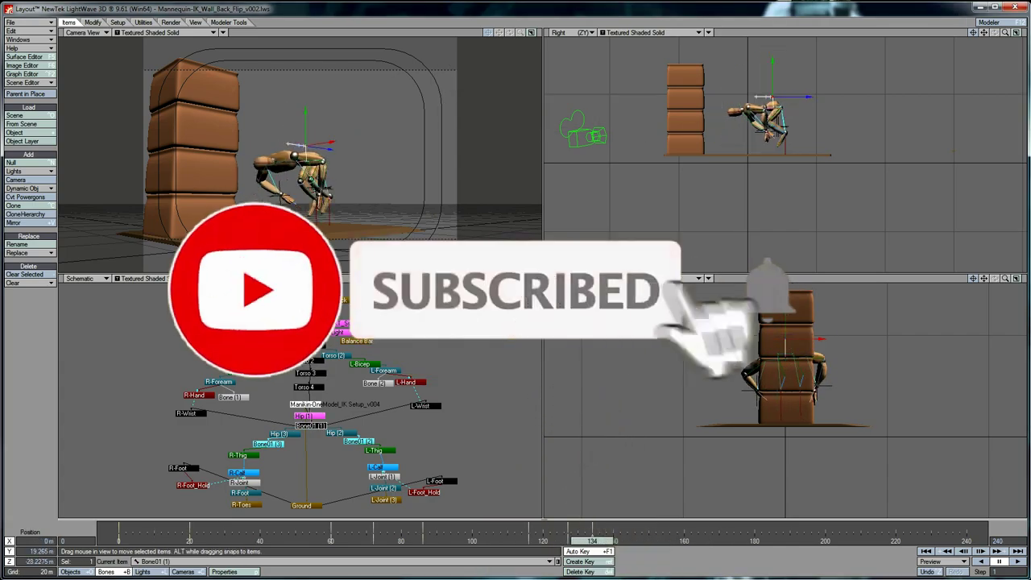
left_click(182, 468)
left_click(437, 481)
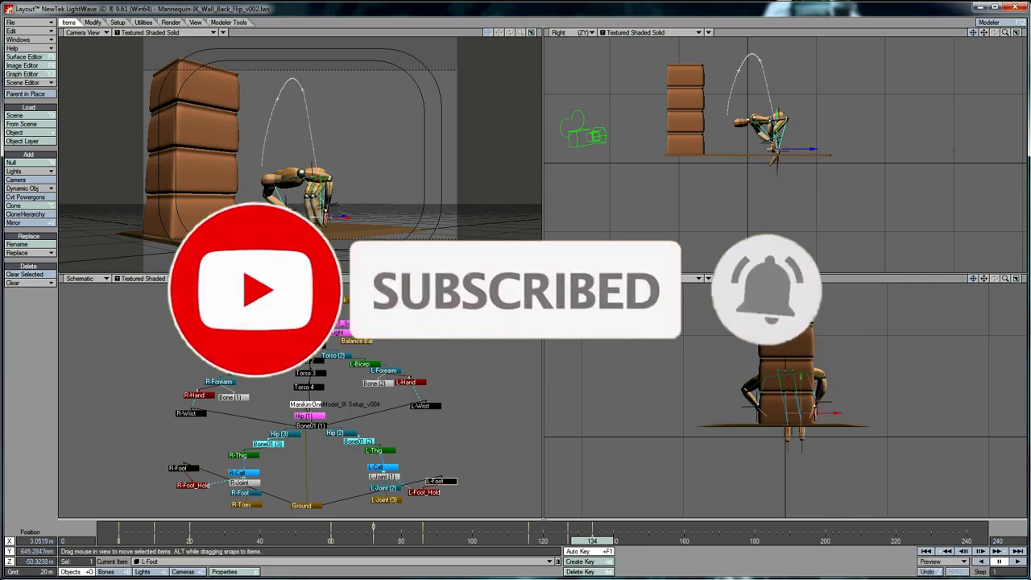
left_click(246, 493)
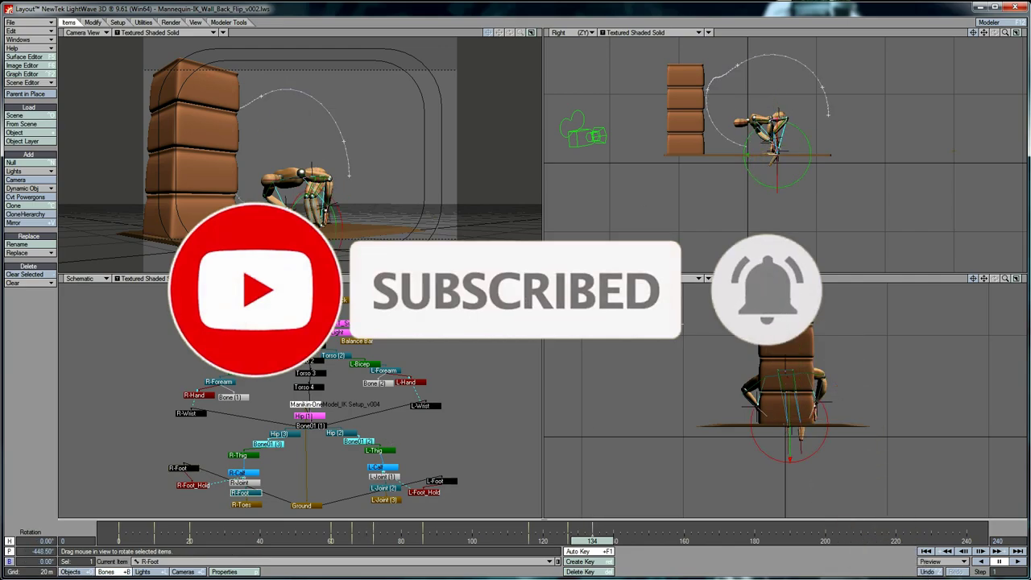
left_click(385, 488)
Rotate the Torso 3, Torso 2 and Torso 1 bones for the landing at frame 134 and adjust both wrists
left_click(306, 373)
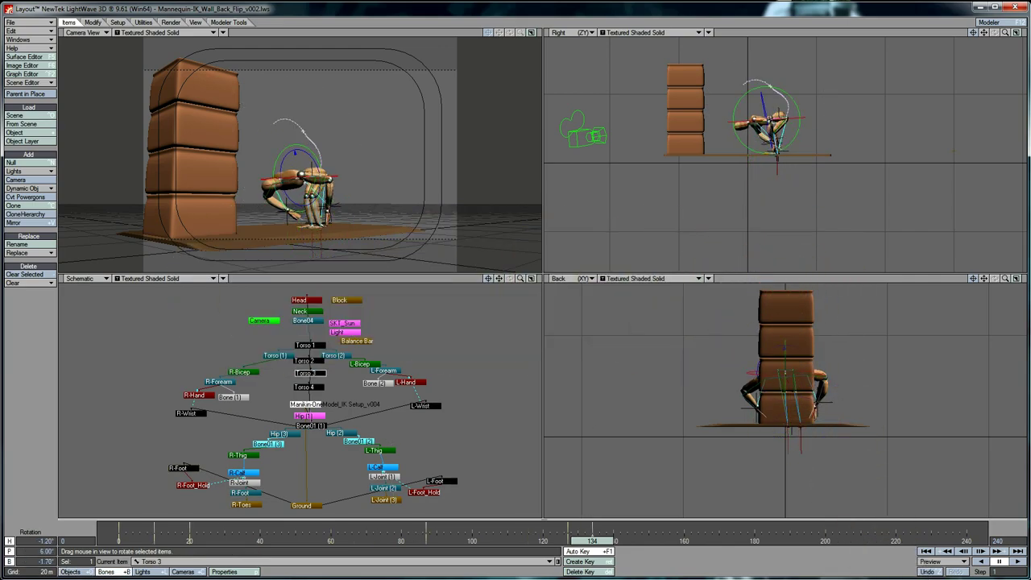
left_click(306, 361)
left_click(307, 345)
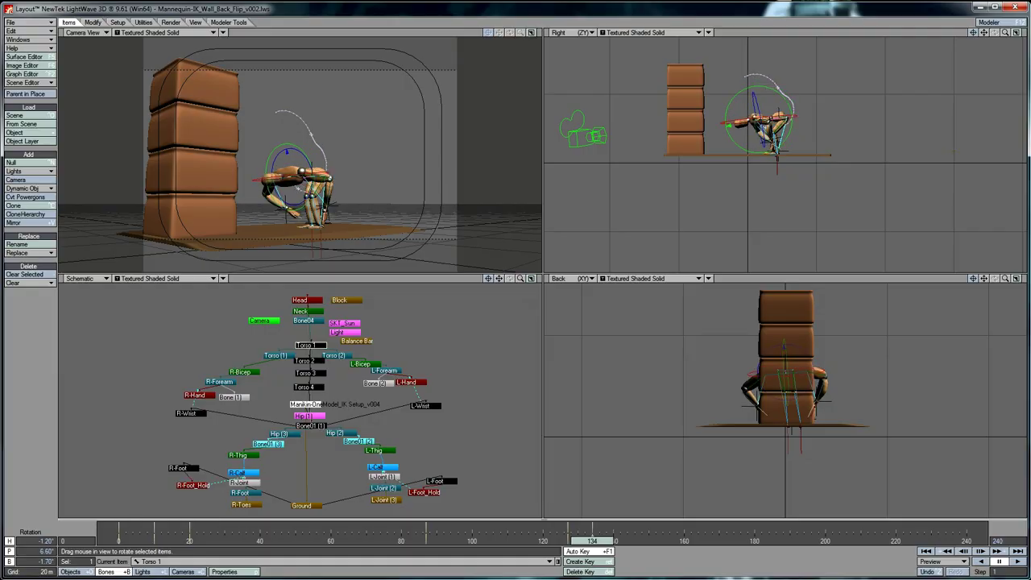
left_click(193, 412)
left_click(424, 405, "shift")
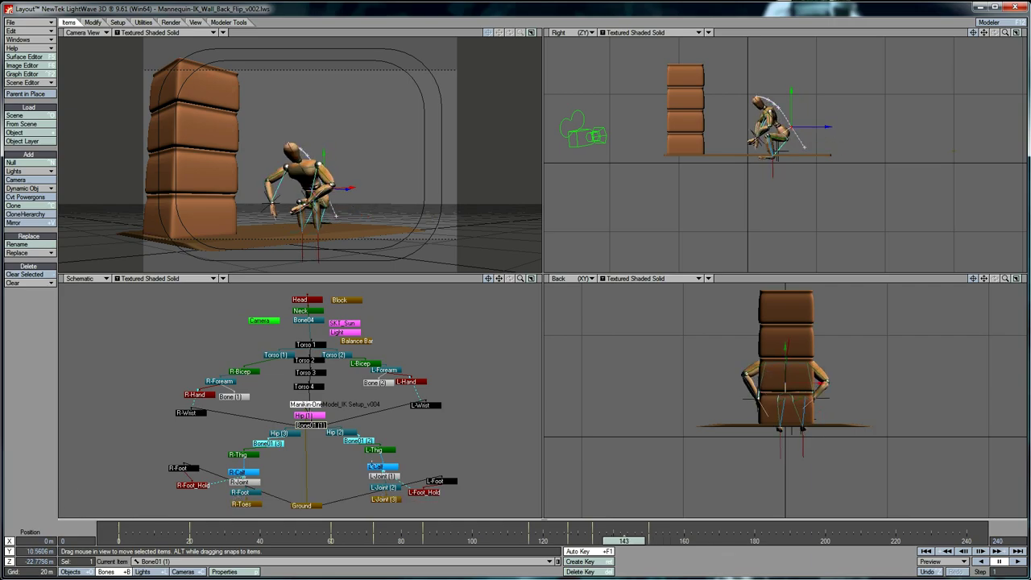
Set the R-Thig bone's maximum heading rotation limit to 143.5° in its motion options
left_click(239, 454)
key("y")
left_click(255, 572)
key("m")
left_click(632, 341)
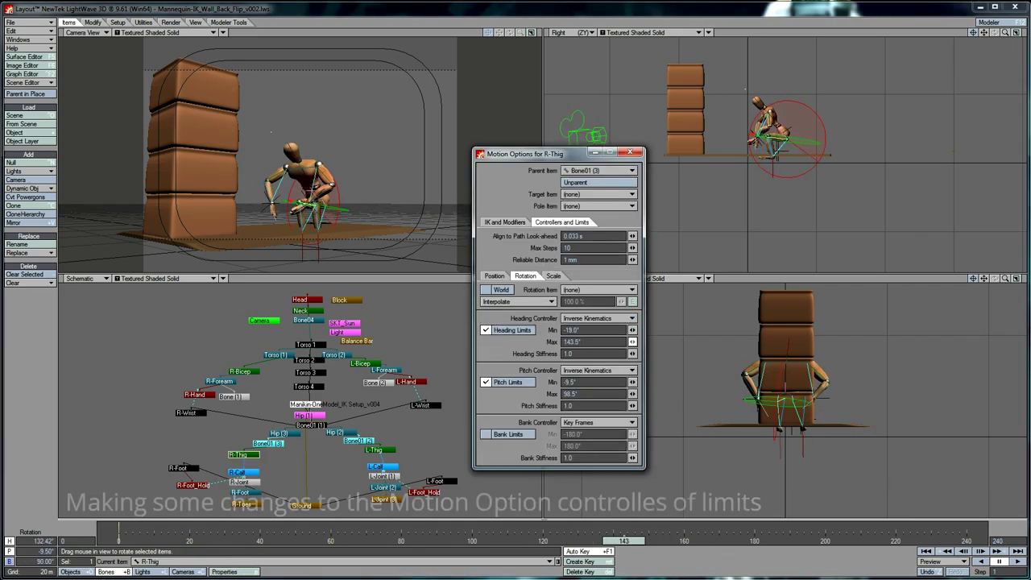
left_click(630, 152)
Set the L-Thig bone's maximum heading rotation limit to 144° in its motion options
right_click(375, 450)
left_click(378, 509)
left_click(627, 114)
key("m")
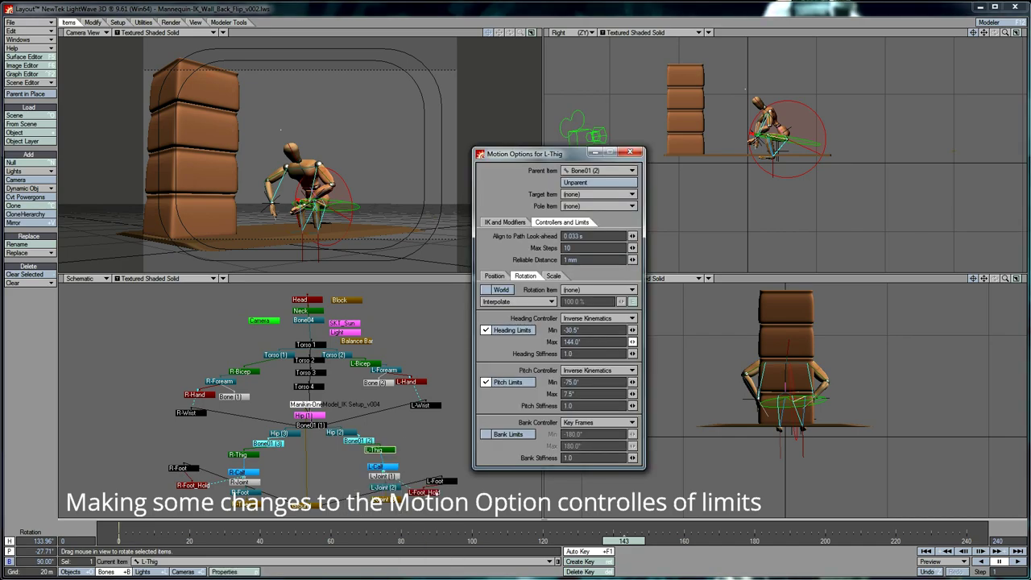
left_click(630, 152)
Raise the R-Wrist and L-Wrist controls in front of the crouching mannequin at frame 157
left_click_drag(623, 540, 673, 540)
left_click(191, 412)
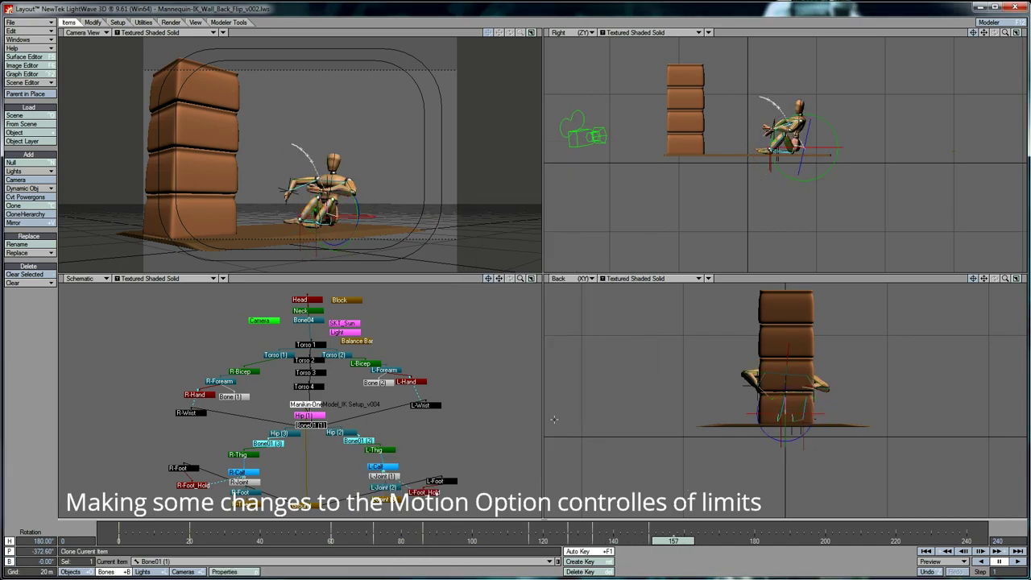
left_click_drag(772, 128, 780, 98)
left_click(405, 404)
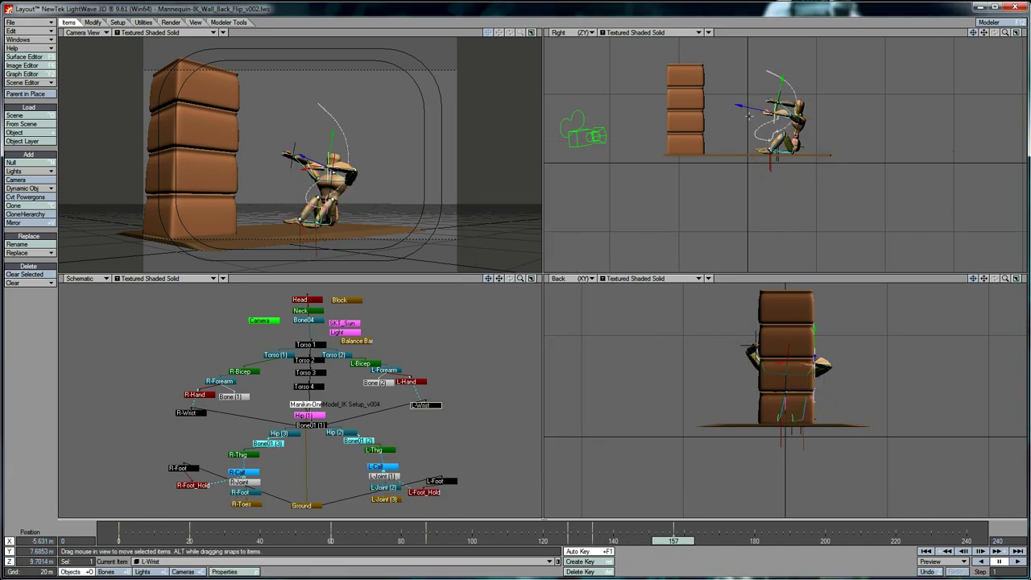
Rotate the Torso 2 and Torso 1 bones at frame 157 and readjust both wrist controls
left_click(307, 361)
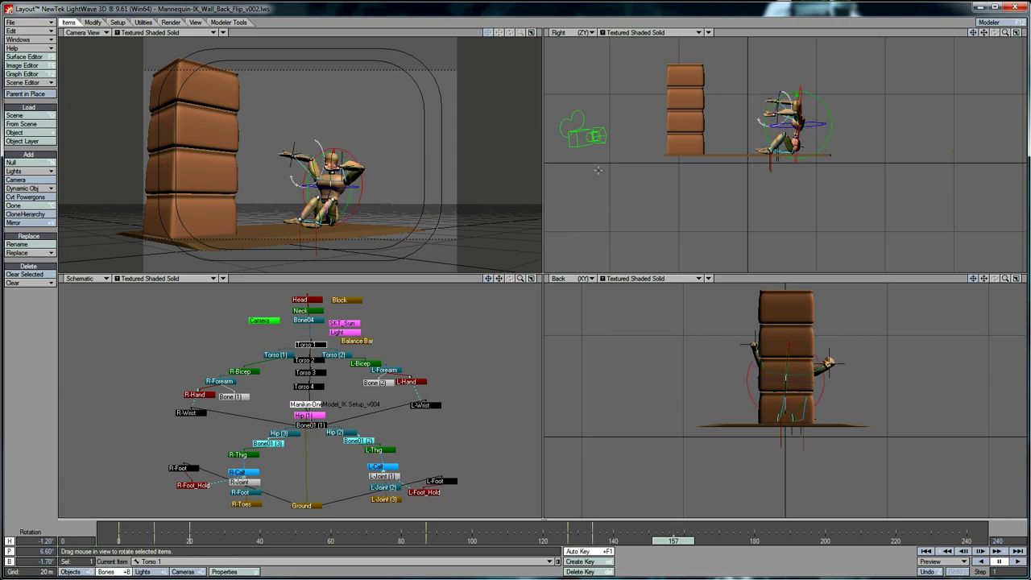
left_click(191, 412)
left_click_drag(779, 100, 815, 135)
left_click(424, 405)
Move the hip bone Bone01 (1) backward and lift the R-Foot and L-Foot controls off the ground for the roll at frame 170
left_click(308, 426)
key("t")
left_click(184, 468)
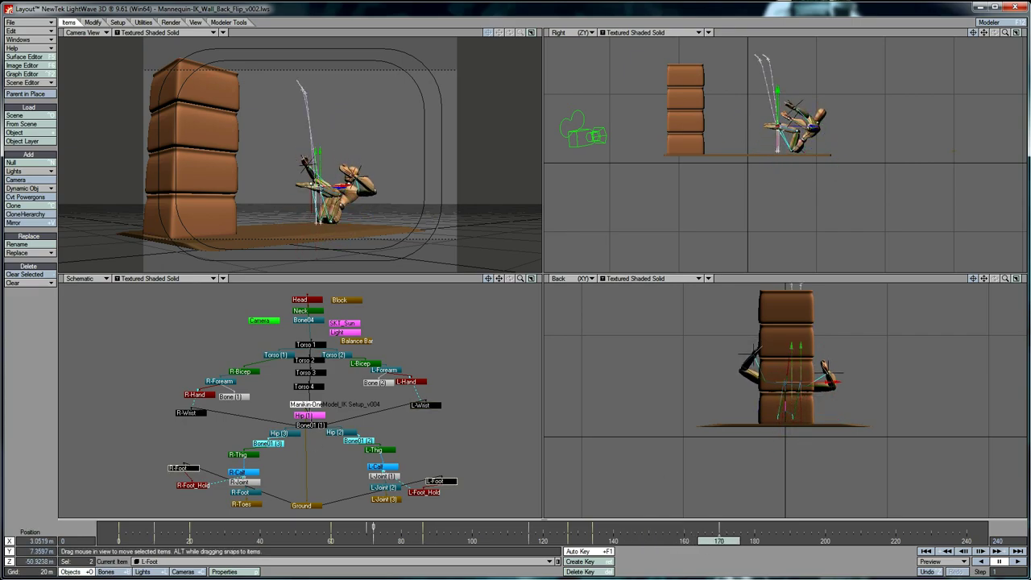
key("shift+b")
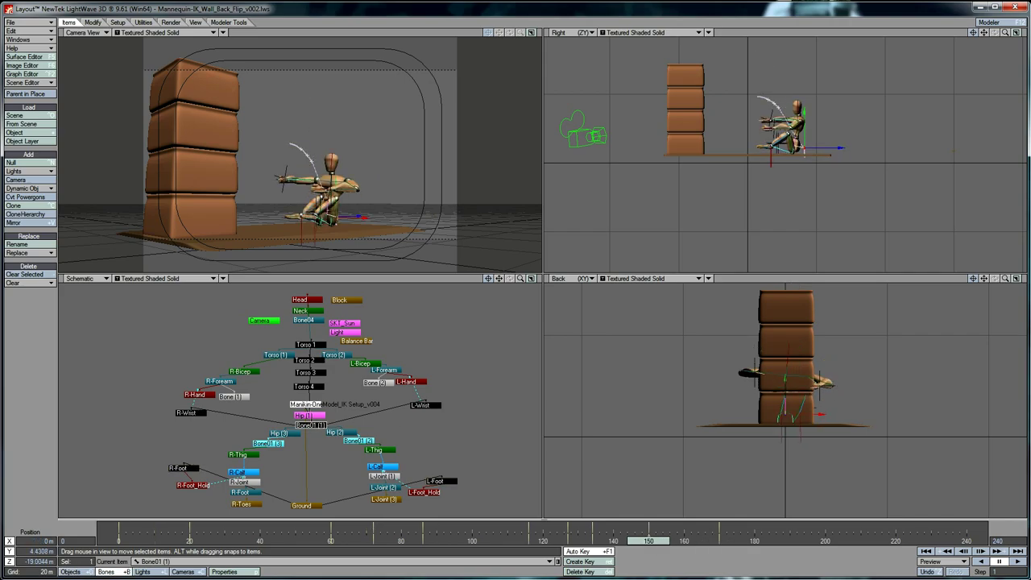
Rotate the L-Joint (2) and R-Foot bones at frame 170 to angle both raised feet
left_click_drag(684, 541, 719, 542)
left_click(385, 487)
key("y")
left_click(244, 492)
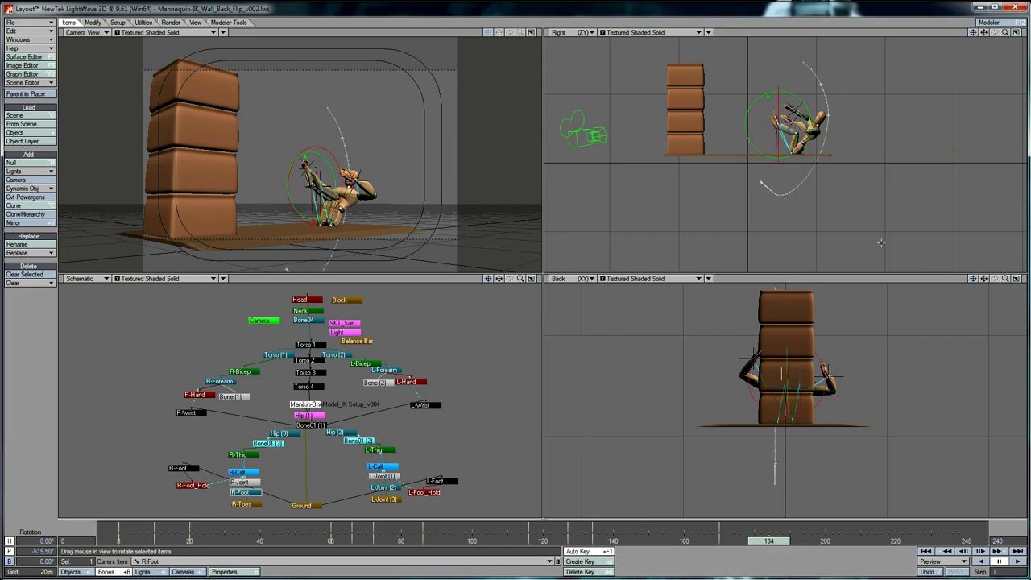
Rotate the hip bone Bone01 (1) further backward and reposition it at frame 184 so the mannequin rolls onto its shoulders
left_click(310, 425)
left_click_drag(870, 168, 921, 168)
left_click_drag(768, 541, 744, 541)
left_click_drag(886, 167, 921, 167)
key("t")
left_click_drag(803, 123, 863, 138)
Place the L-Wrist and R-Wrist controls at ground level beyond the head at frame 184
left_click(190, 413)
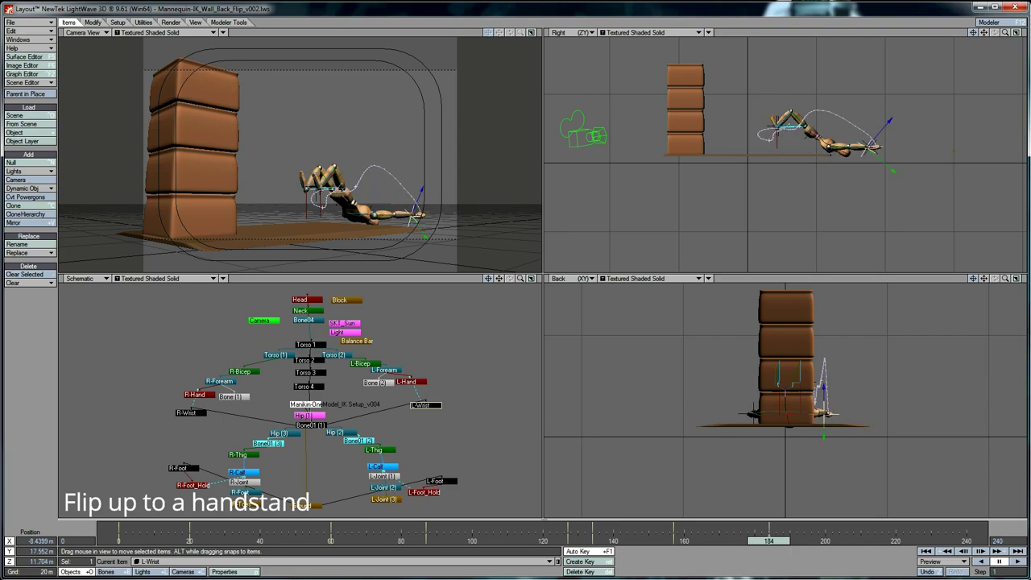
left_click_drag(717, 211, 729, 524)
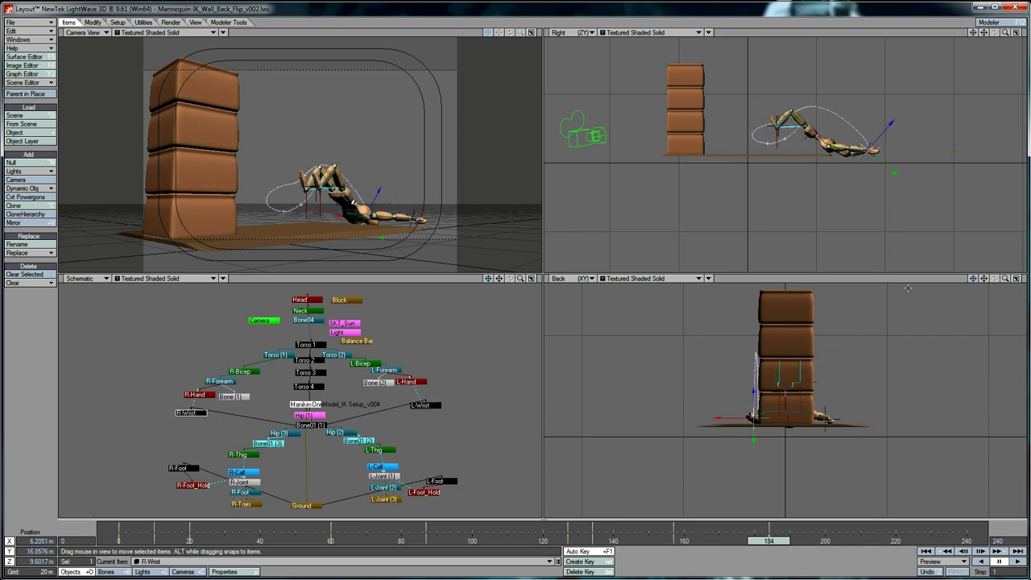
Rotate the hip bone Bone01 (1) and raise it above the shoulders at frame 184
left_click(310, 386)
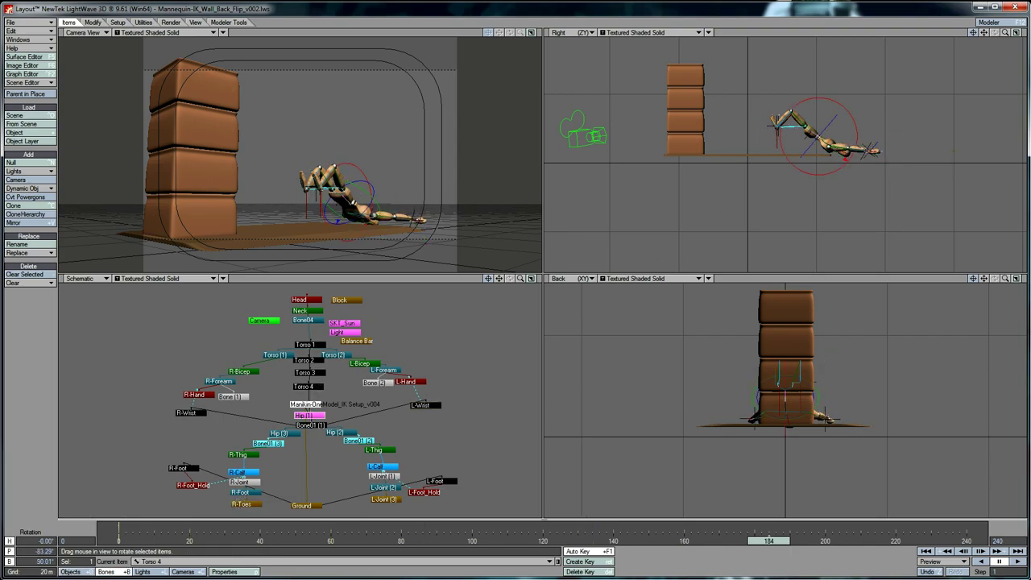
left_click(310, 425)
key("y")
left_click_drag(816, 133, 844, 108)
left_click_drag(768, 541, 768, 540)
key("t")
left_click_drag(816, 133, 823, 123)
Rotate the Head and Neck bones at frame 184 and readjust both wrist controls
left_click(306, 299)
left_click(306, 311, "shift")
key("y")
left_click_drag(877, 147, 872, 161)
left_click(191, 413)
left_click(424, 405, "shift")
Reposition the R-Foot and L-Foot controls and rotate the L-Joint (2) and R-Foot bones at frame 184
left_click(183, 468)
left_click(440, 481, "shift")
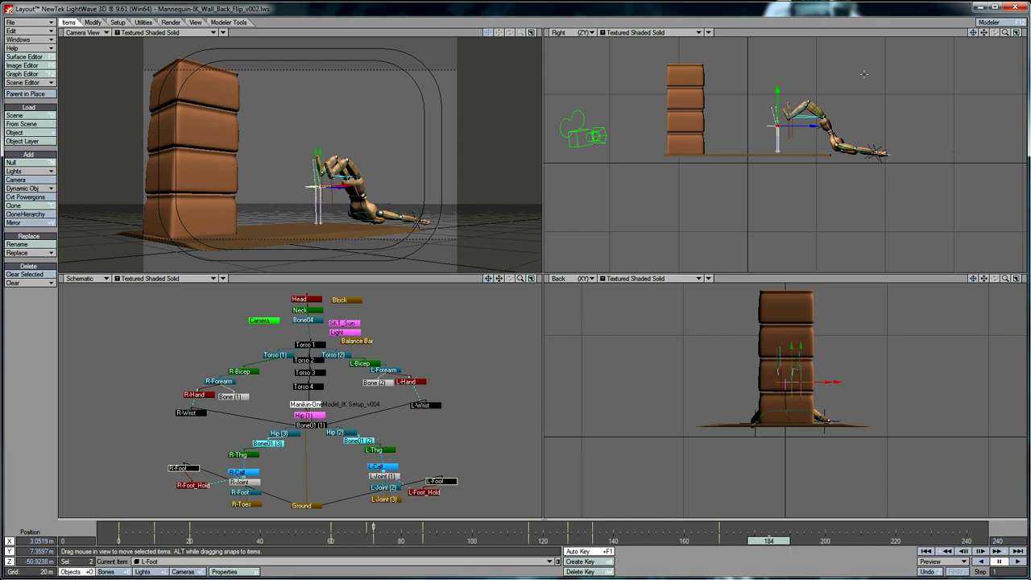
left_click(383, 487)
left_click(241, 492)
Lift the hip bone Bone01 (1) up and away from the wall at frame 200 to begin the handstand
left_click_drag(768, 541, 824, 541)
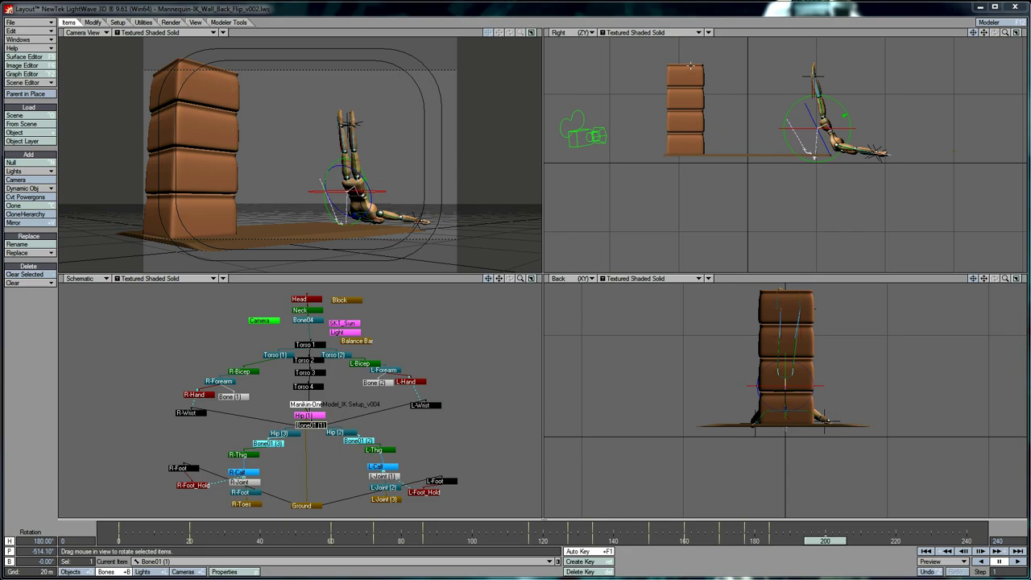
key("t")
left_click_drag(690, 65, 716, 47)
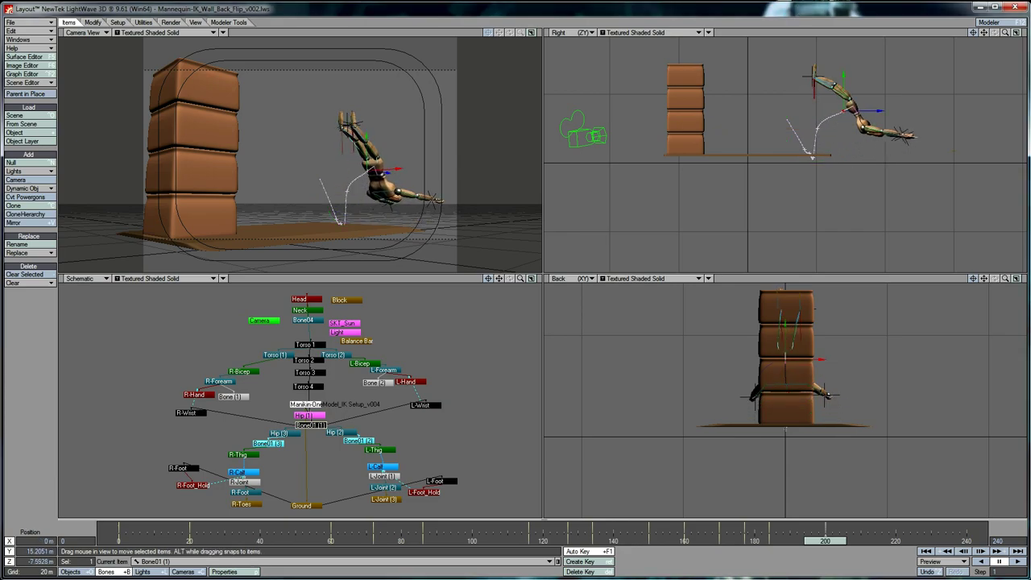
key("t")
left_click_drag(844, 110, 845, 101)
mouse_move(825, 541)
left_mouse_down()
mouse_move(779, 541)
mouse_move(825, 541)
left_mouse_up()
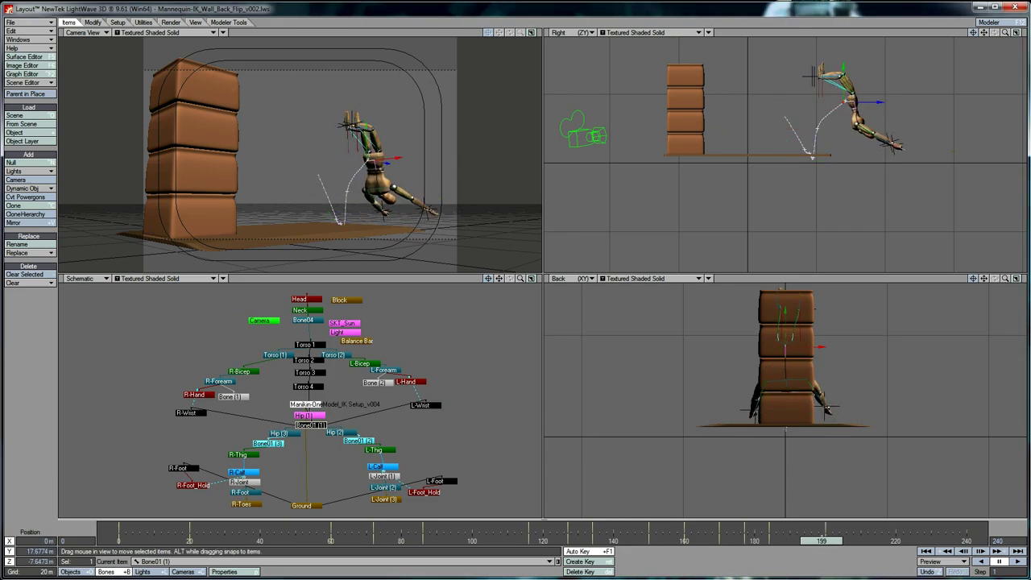
Plant both wrist controls on the ground at frame 200 and rotate the hip bone Bone01 (1) toward the handstand
left_click(192, 413)
left_click(424, 405, "shift")
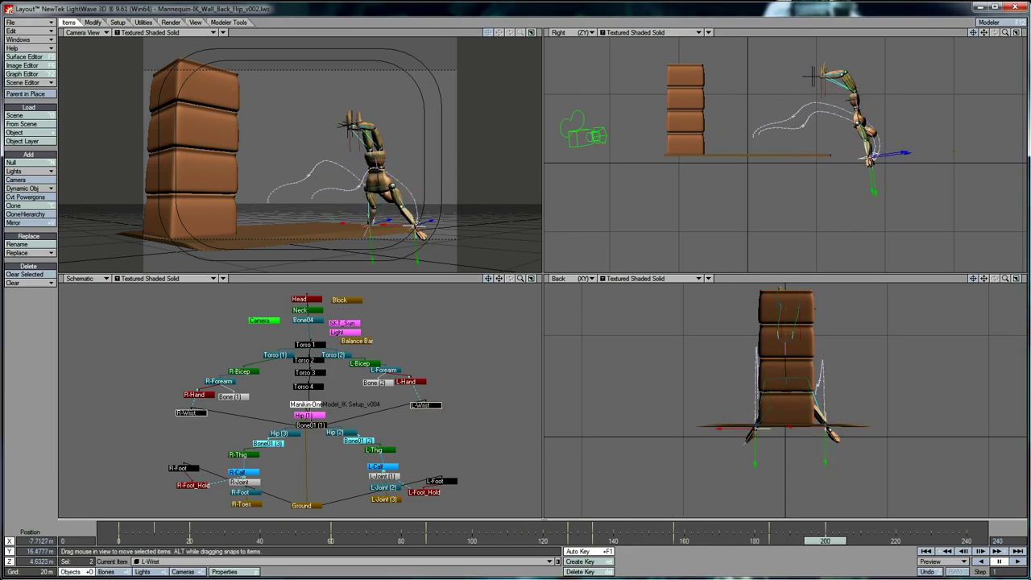
left_click(310, 425)
key("y")
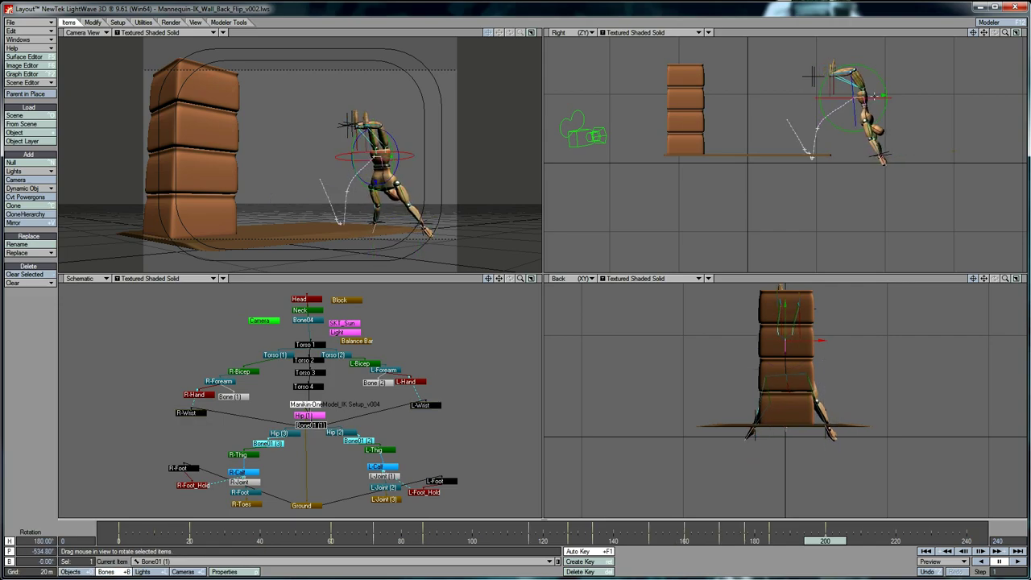
left_click(425, 404)
left_click(191, 412)
Raise both foot controls overhead and rotate the Torso 3, Torso 2 and Torso 1 bones to straighten the handstand at frame 200
left_click(184, 468)
left_click(440, 481, "shift")
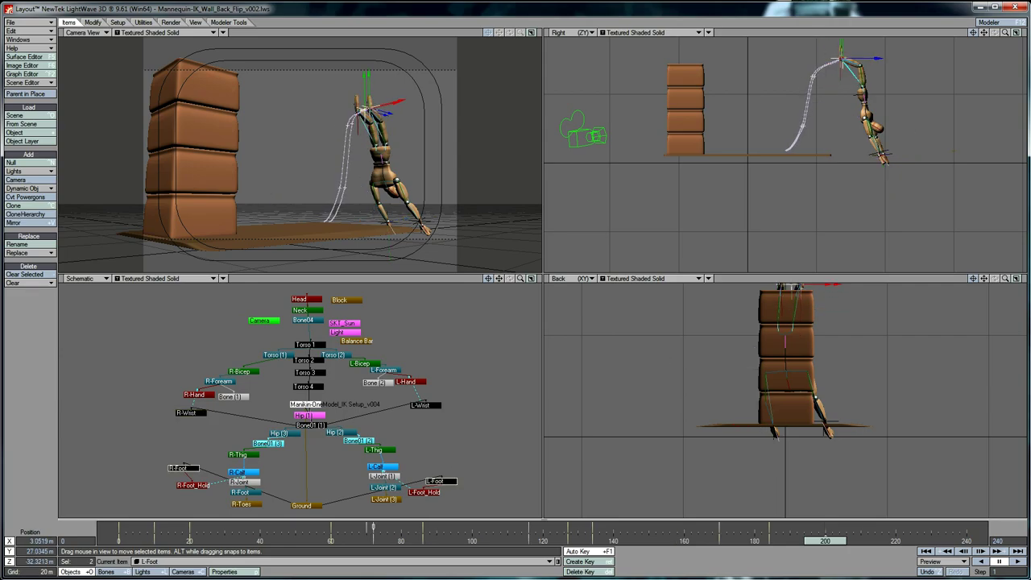
left_click(314, 373)
left_click(315, 360, "shift")
left_click(316, 345, "shift")
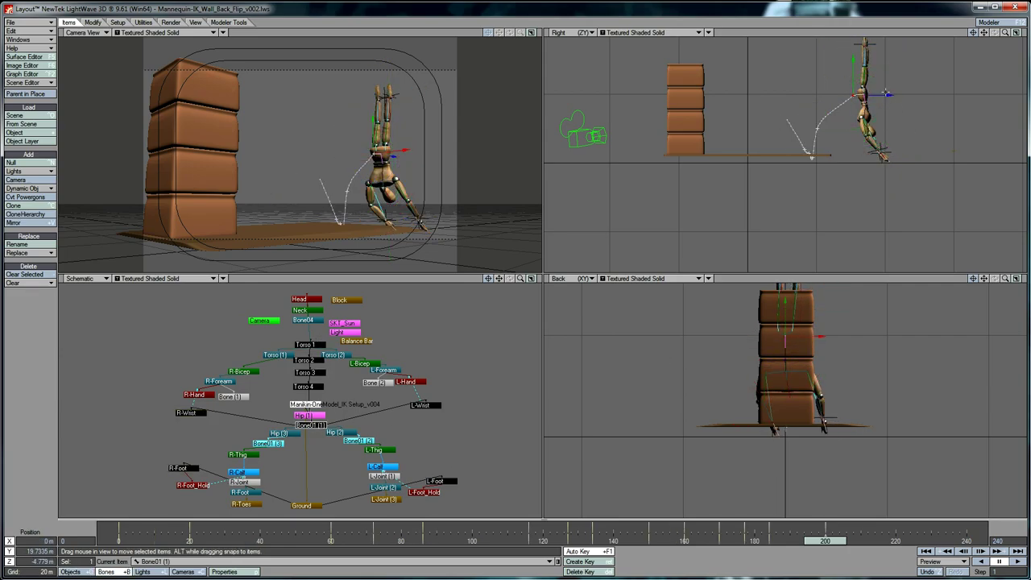
left_click_drag(885, 153, 933, 154)
Move the hip bone Bone01 (1) past the hands at frame 215 to tip the handstand over
left_click_drag(824, 541, 876, 541)
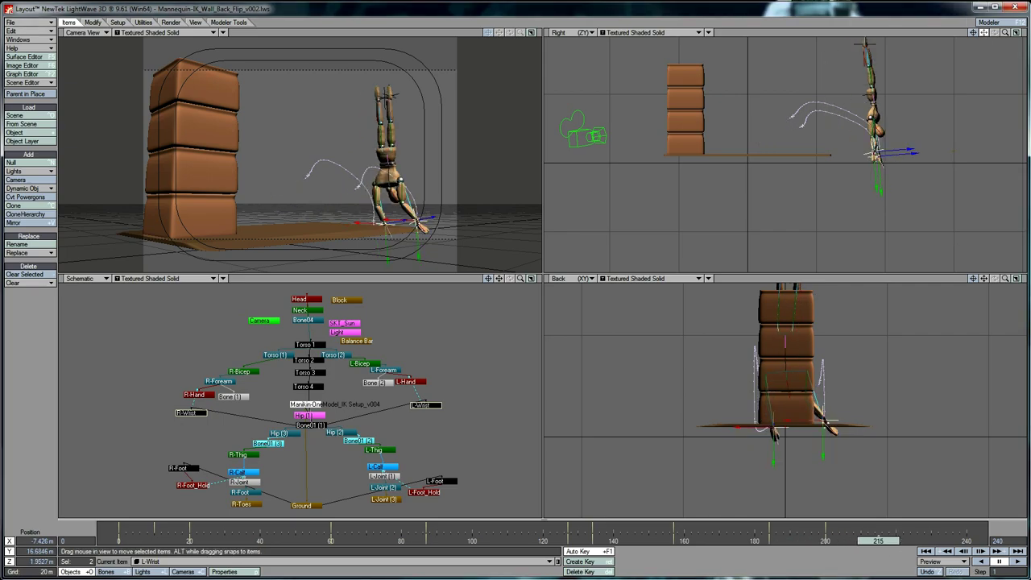
left_click_drag(983, 32, 978, 53)
left_click(183, 468)
left_click(435, 480)
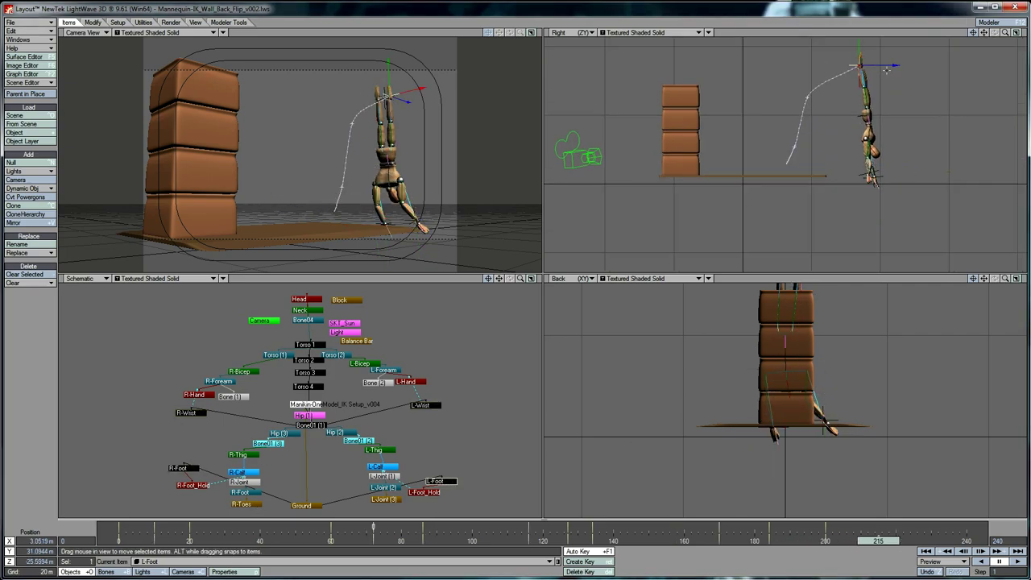
left_click(310, 425)
mouse_move(866, 114)
left_mouse_down()
mouse_move(878, 119)
mouse_move(879, 104)
left_mouse_up()
Split the legs at frame 215 by repositioning the L-Foot and R-Foot controls and rotating the foot bones
left_click(436, 480)
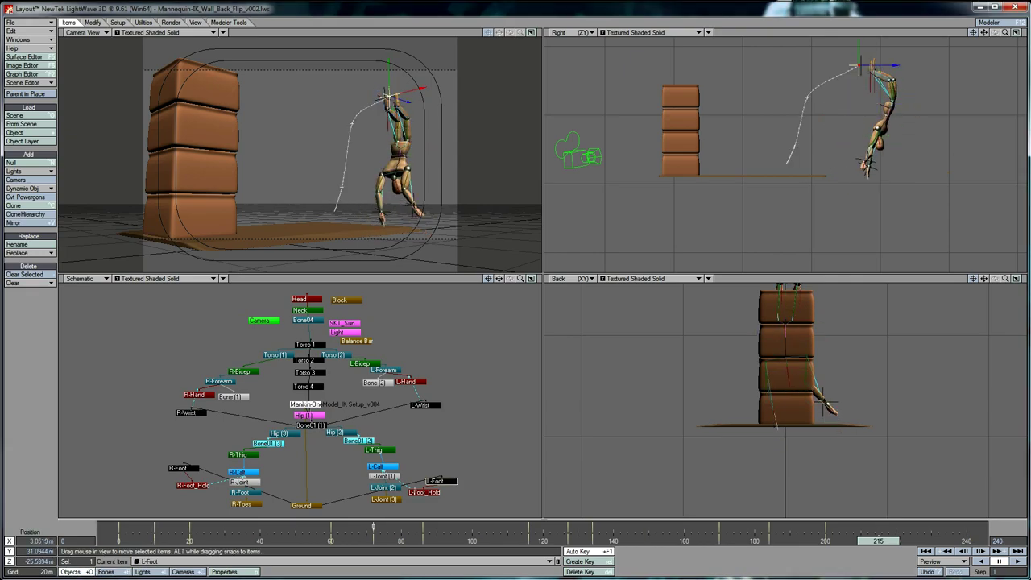
left_click_drag(861, 66, 918, 81)
left_click(310, 425)
key("y")
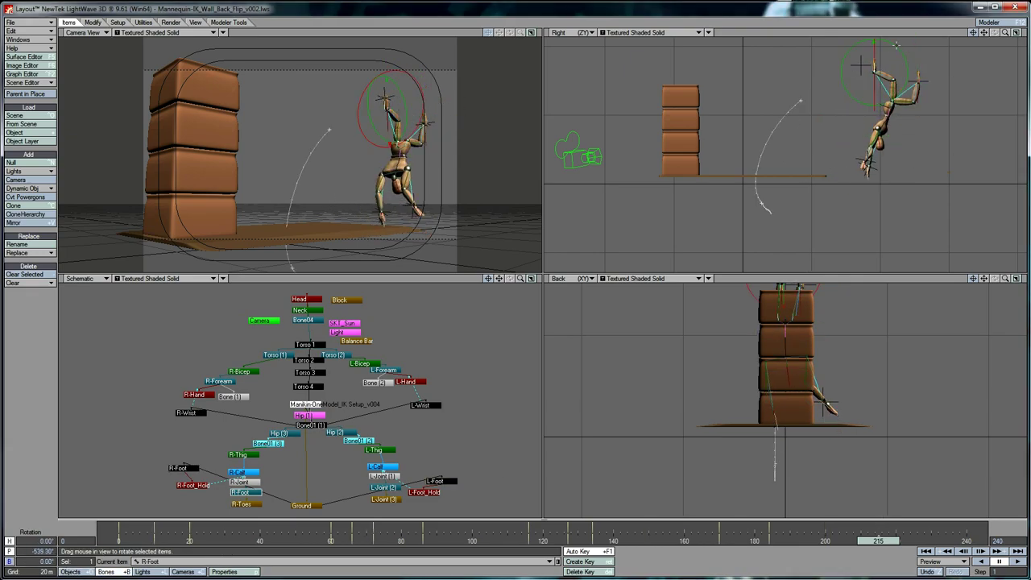
left_click(184, 468)
left_click_drag(860, 66, 929, 119)
left_click(384, 487)
left_click(435, 481)
Rotate the Torso 2 and Torso 1 bones and reposition the hip bone Bone01 (1) at frame 215
mouse_move(877, 541)
left_mouse_down()
mouse_move(821, 540)
mouse_move(888, 540)
left_mouse_up()
left_click(309, 360)
left_click(306, 345)
left_click_drag(906, 102, 895, 129)
left_click(310, 426)
left_click_drag(907, 78, 913, 124)
key("t")
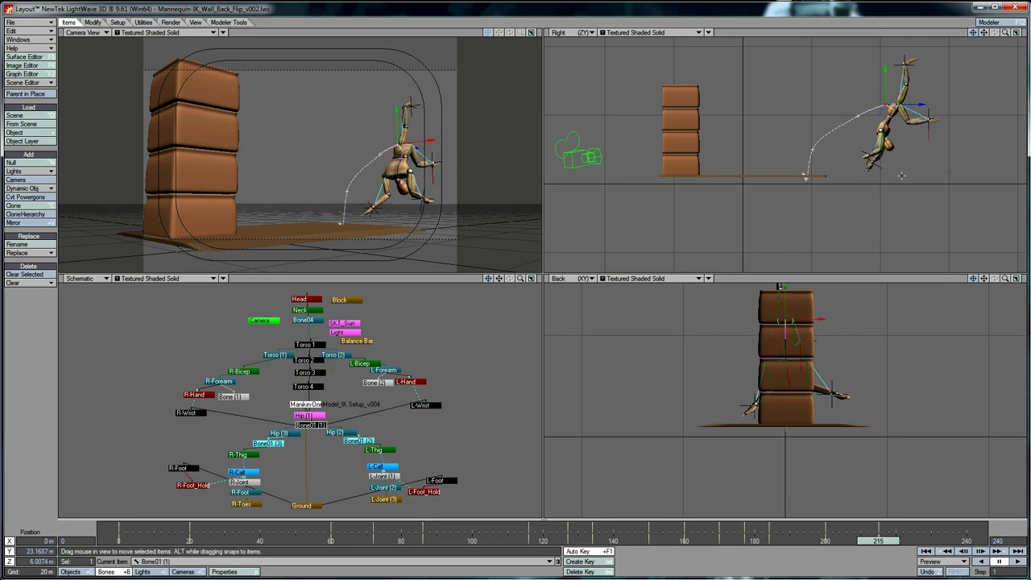
Bring both wrist controls back to the ground and rotate the Head bone at frame 215
left_click(192, 413)
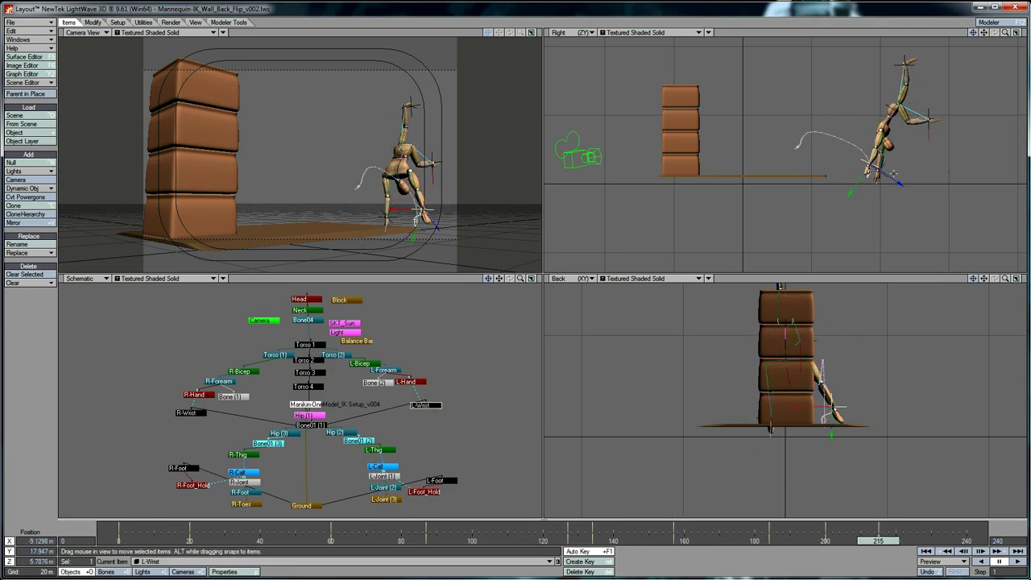
left_click(306, 299)
key("y")
left_click_drag(312, 153, 312, 78)
Swing the R-Foot and L-Foot controls down toward the ground at frame 231 and rotate the L-Joint (2) bone
left_click(183, 467)
left_click_drag(904, 63, 940, 105)
left_click(435, 480)
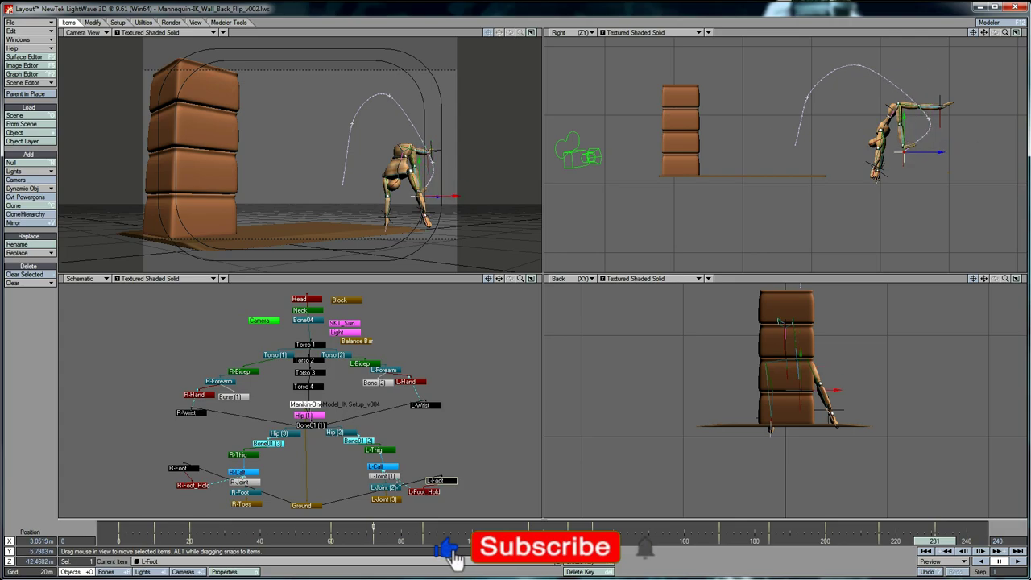
left_click(383, 487)
left_click_drag(915, 174, 917, 161)
Rotate and shift the hip bone Bone01 (1) at frame 231 so the torso lifts, and reposition the R-Wrist control
left_click(310, 425)
left_click_drag(910, 120, 895, 134)
key("t")
left_click_drag(916, 105, 918, 136)
key("y")
key("t")
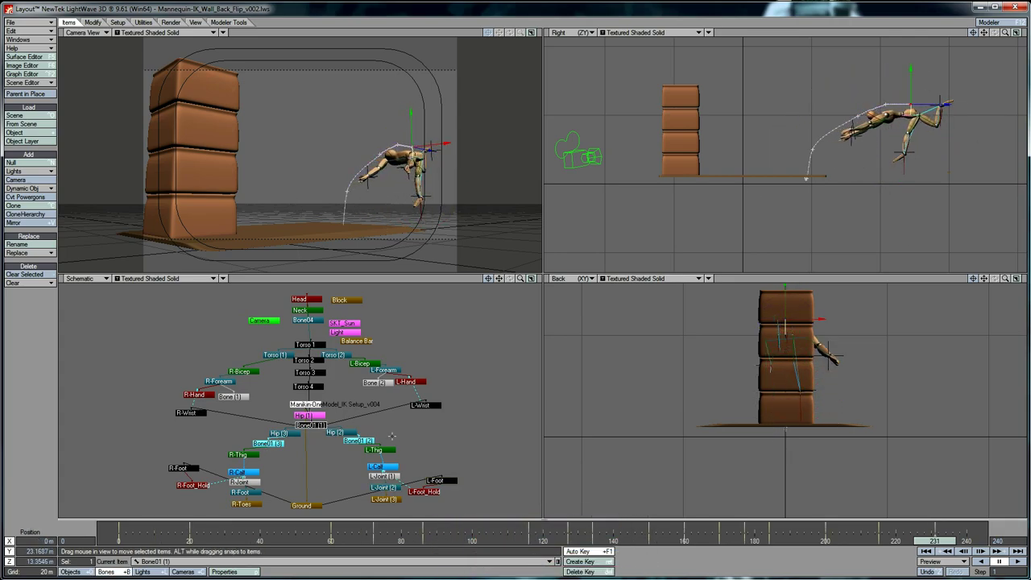
left_click(191, 412)
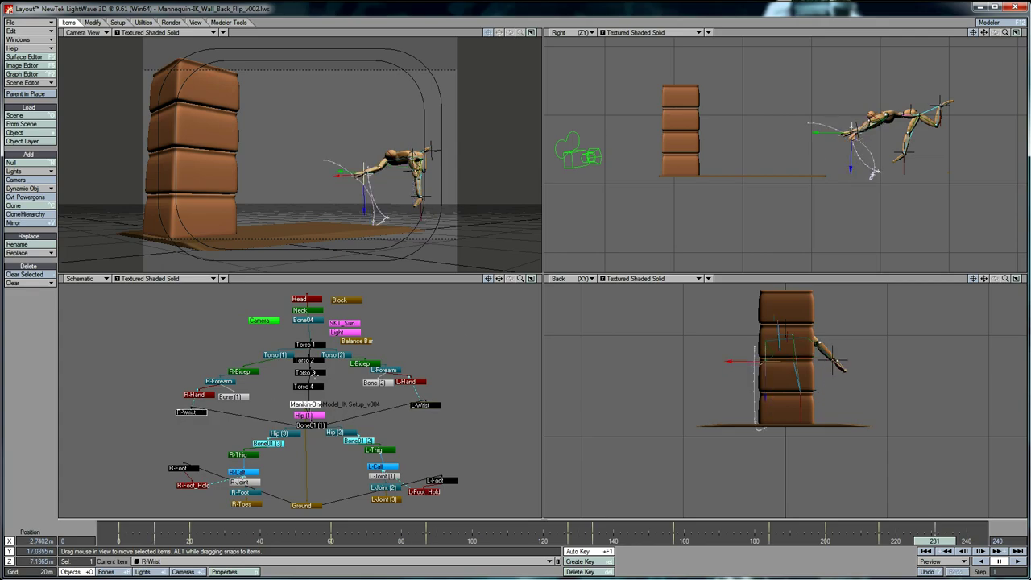
Move the R-Foot control farther from the wall and lower the hip bone Bone01 (1) for the landing at frame 240
left_click(179, 467)
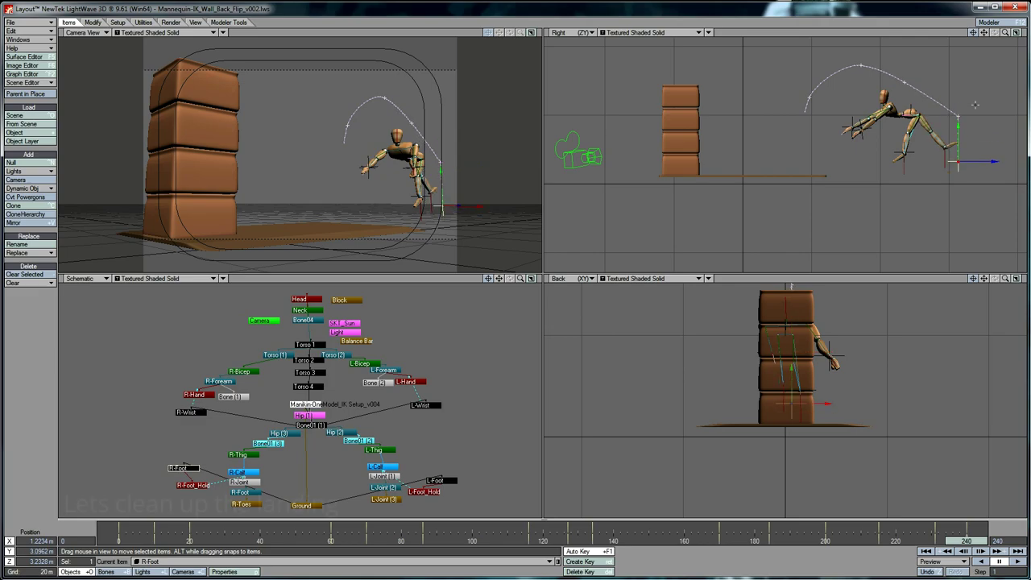
left_click_drag(984, 161, 1005, 161)
left_click(310, 424)
key("t")
left_click_drag(910, 81, 954, 143)
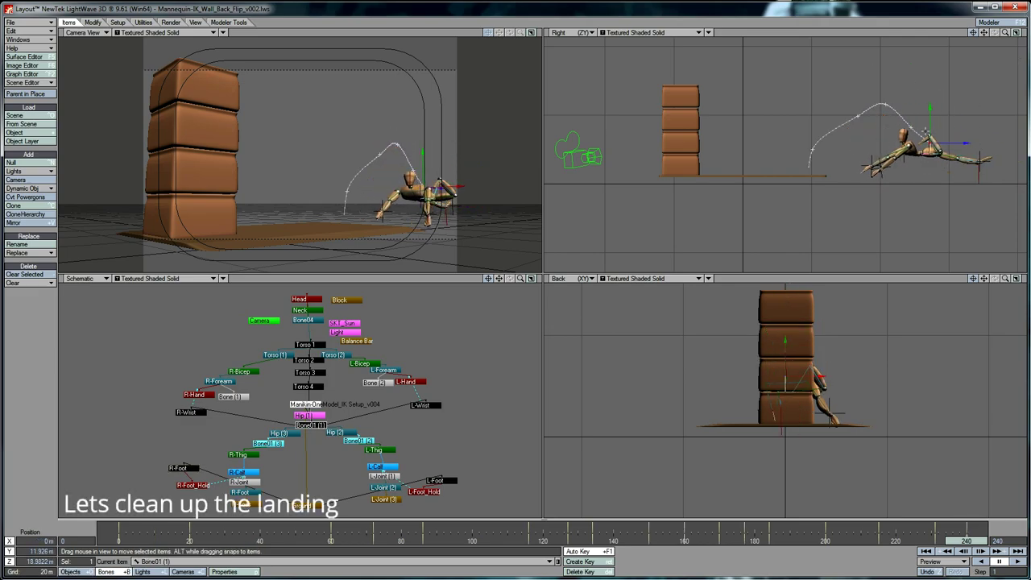
Reposition the L-Foot control and rotate the L-Joint (2) bone at frame 240
left_click(436, 480)
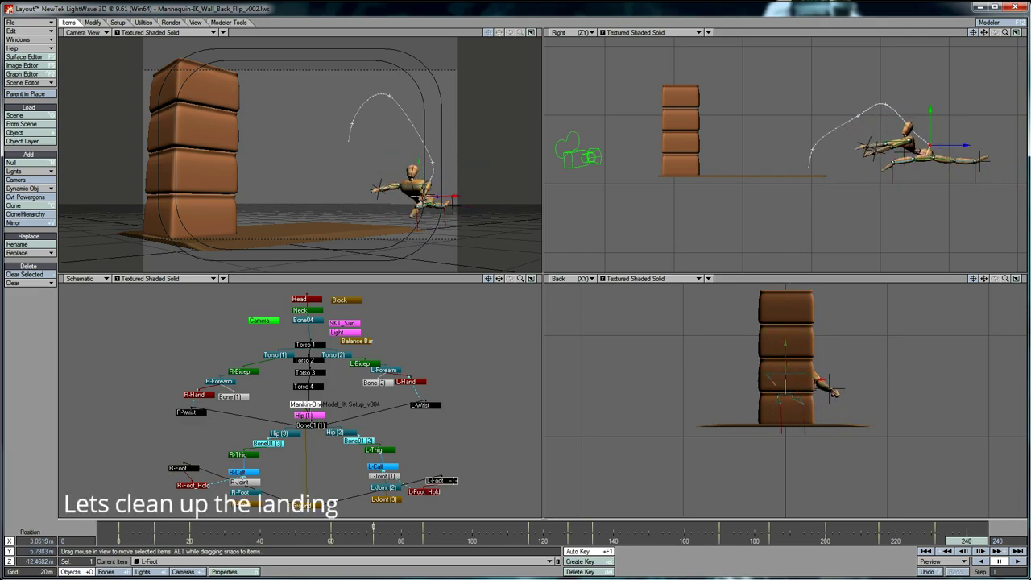
left_click(385, 487)
key("y")
Rotate and shift the hip bone Bone01 (1) at frame 240 and adjust the L-Foot and R-Foot controls for the split-leg landing
left_click(310, 425)
left_click_drag(960, 135, 953, 89)
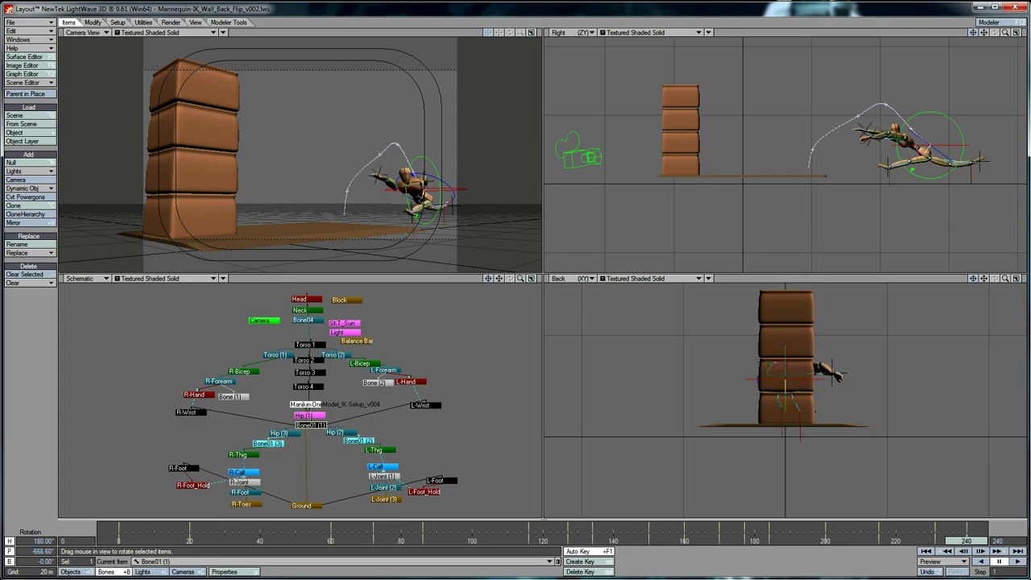
key("t")
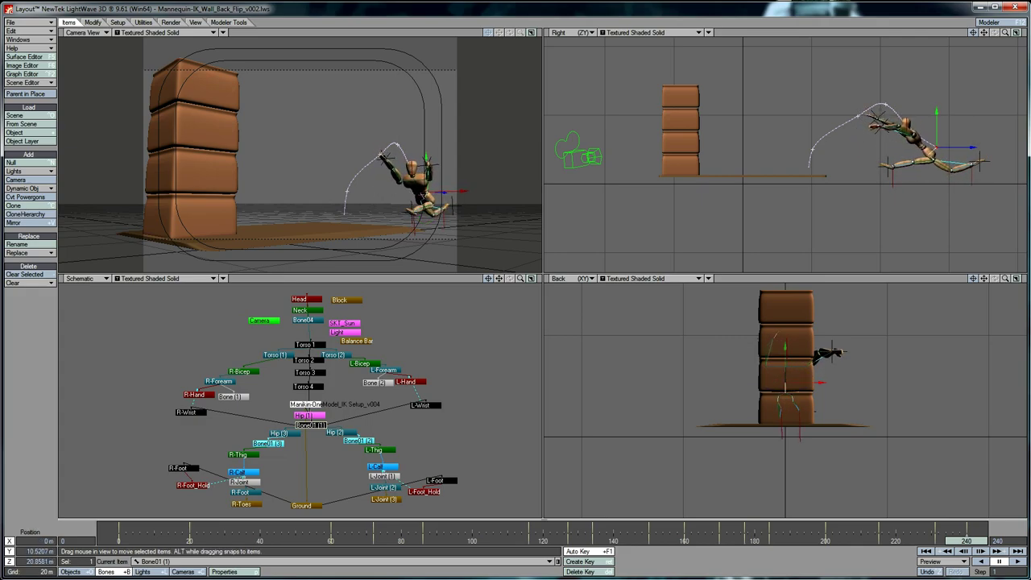
left_click(439, 480)
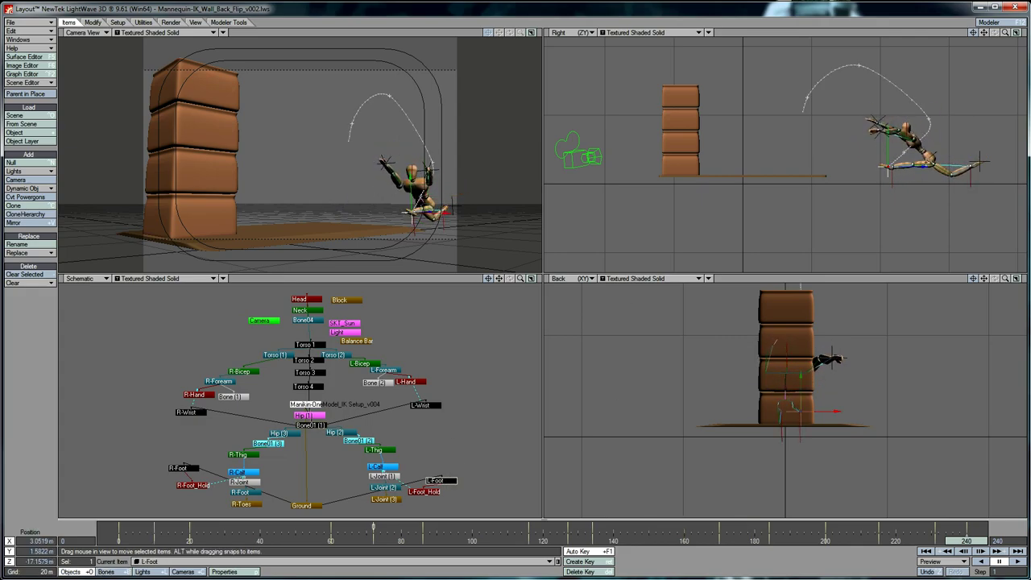
key("Down")
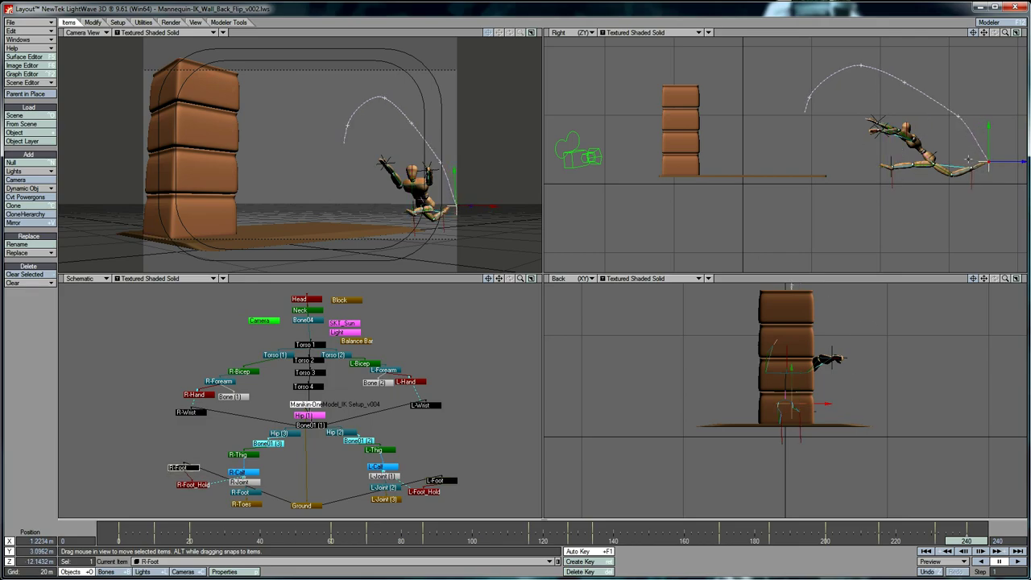
Set the minimum heading limit of the R-Thig bone to -43.5° in its motion options, and select the R-Foot bone
left_click(244, 455)
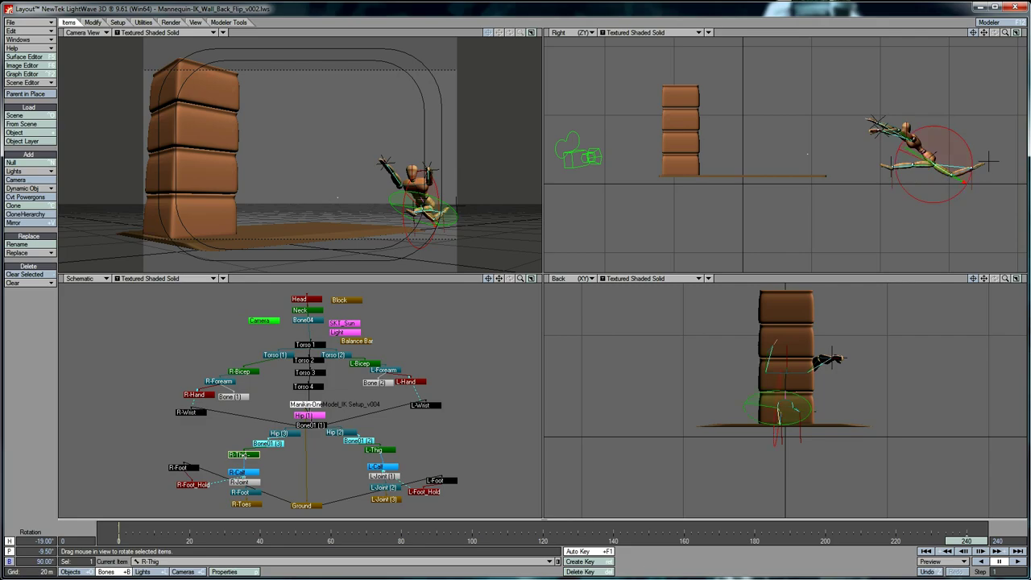
right_click(240, 453)
left_click(250, 511)
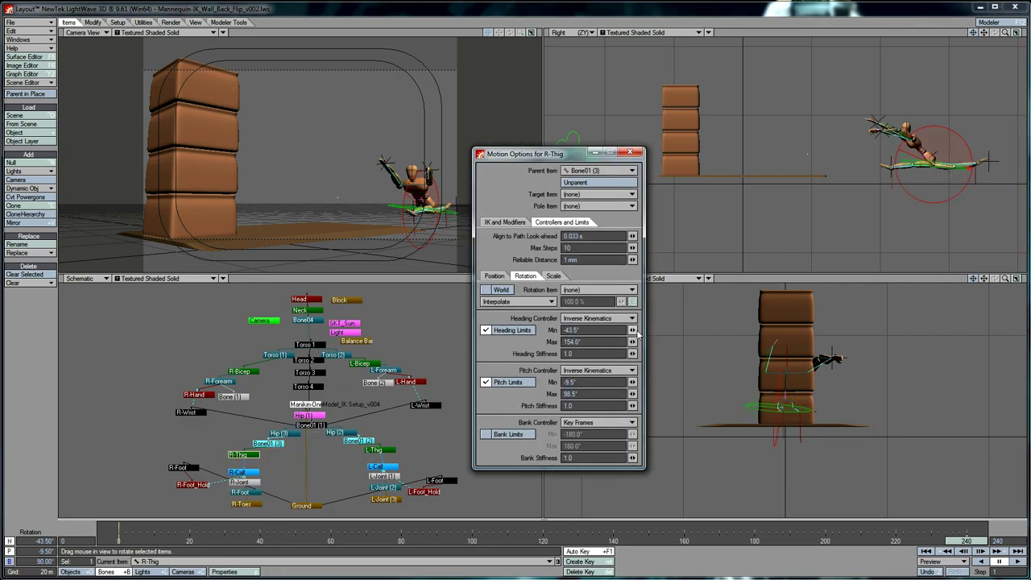
left_click(630, 153)
left_click(240, 492)
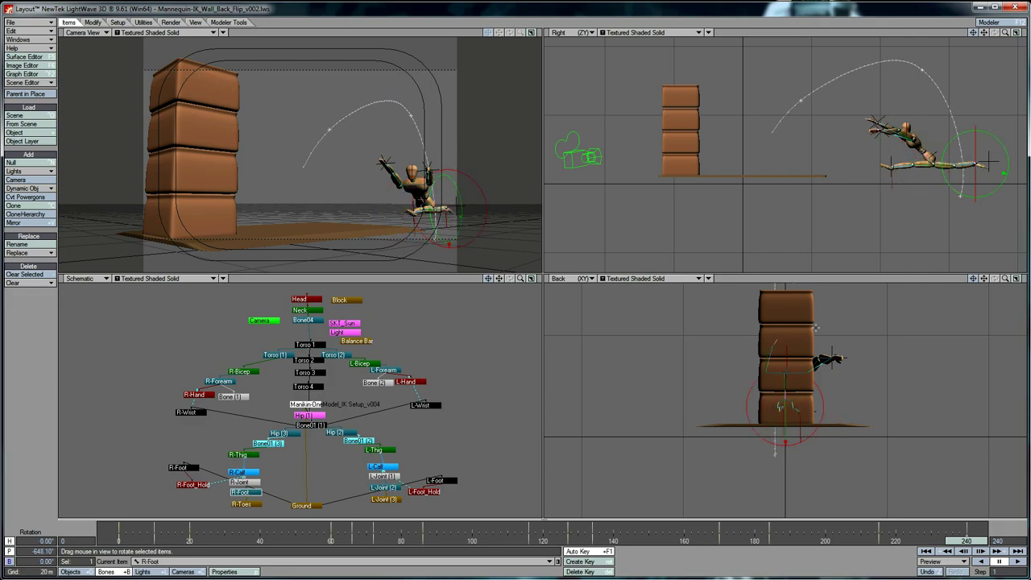
Rotate the Torso 1, Torso 2 and Torso 3 bones together at frame 240 to raise the upper body upright
left_click(304, 344)
left_click(304, 360, "shift")
left_click(305, 373, "shift")
left_click_drag(895, 120, 885, 162)
Lower the R-Wrist and L-Wrist controls toward the ground at frame 240, and select the Head and Neck bones together
left_click(190, 412)
left_click(424, 405, "shift")
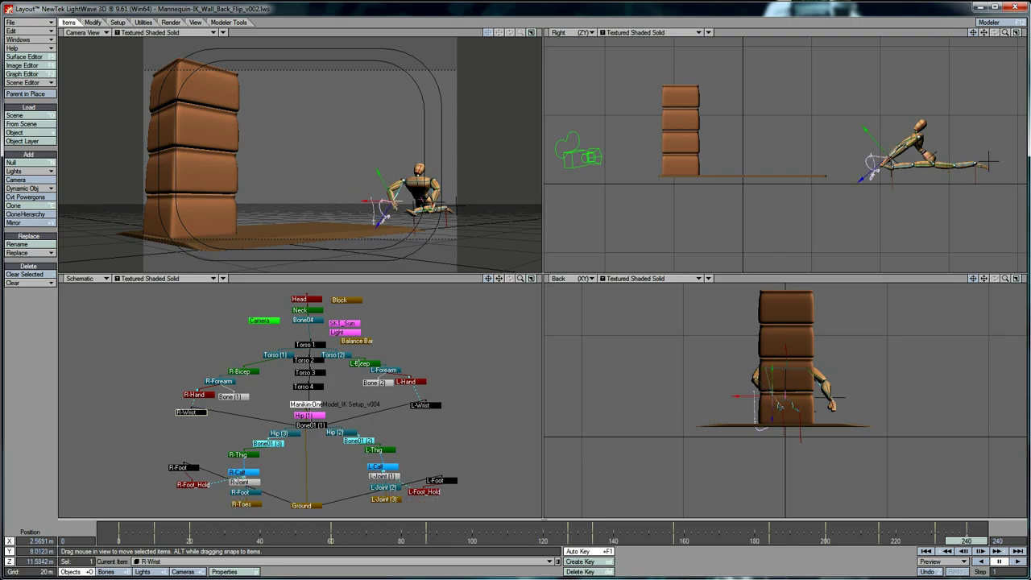
left_click(301, 299)
left_click(301, 310, "shift")
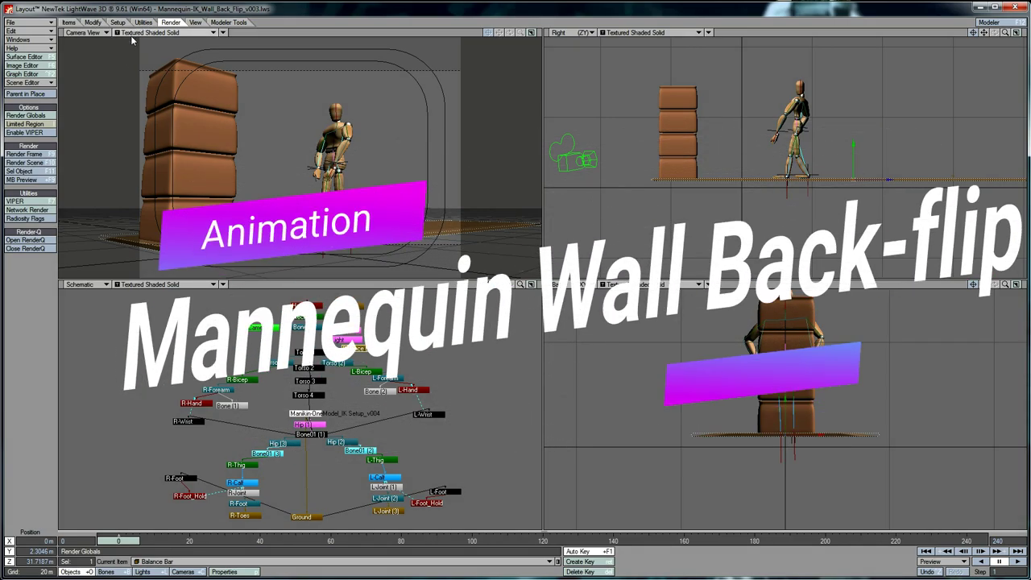
Render the scene's frames 0 to 240 with the render display turned off
key("F10")
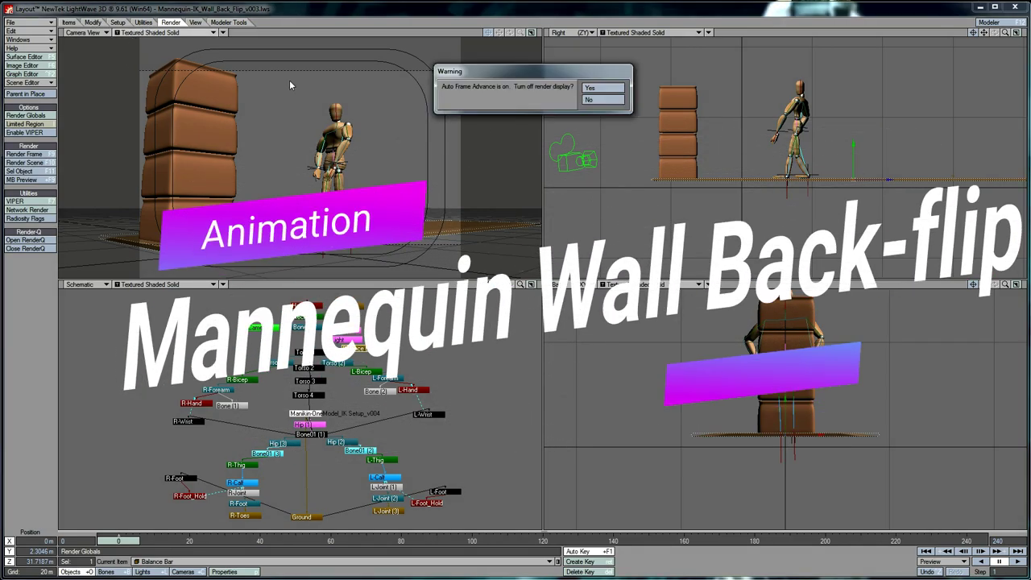
left_click(606, 89)
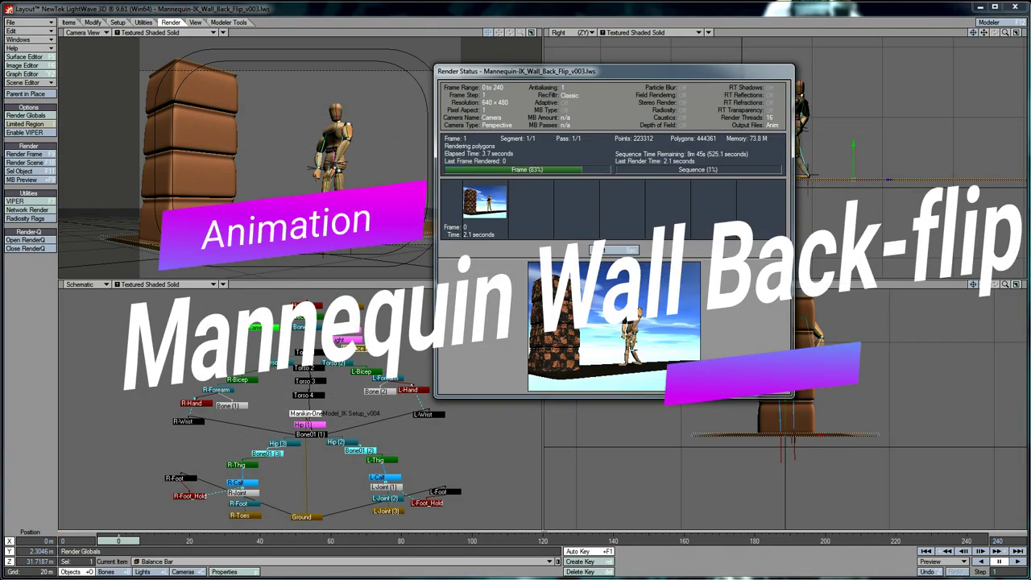